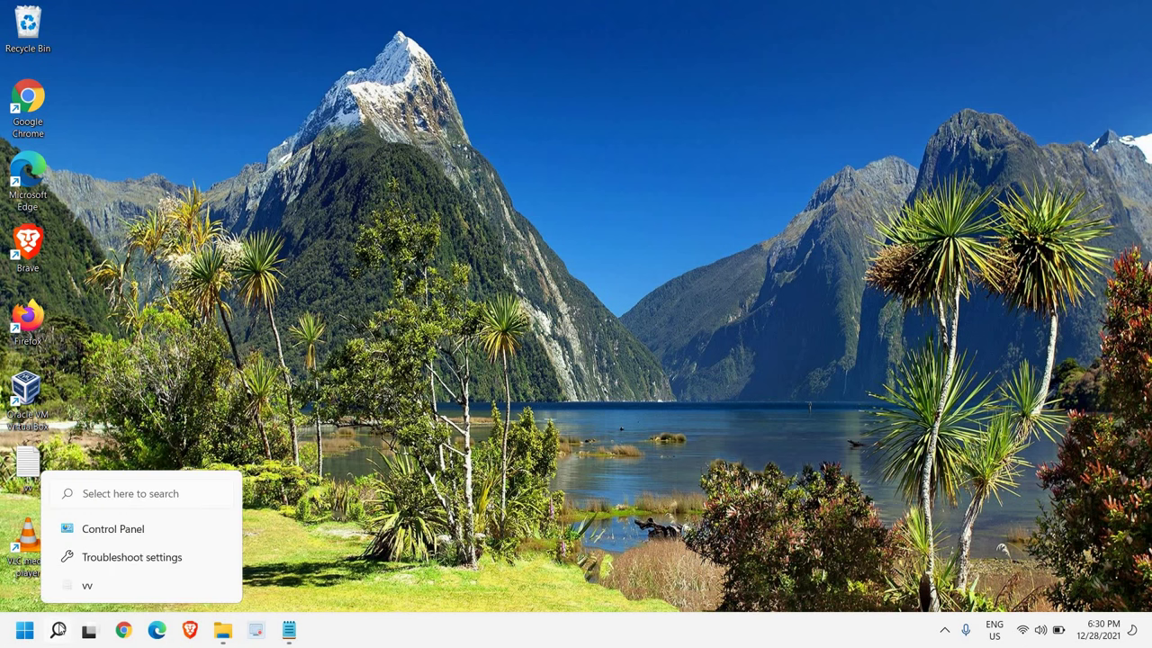
Run the Bluetooth troubleshooter from Troubleshoot settings' Other troubleshooters list.
{"action": "left_click", "coordinate": [59, 629]}
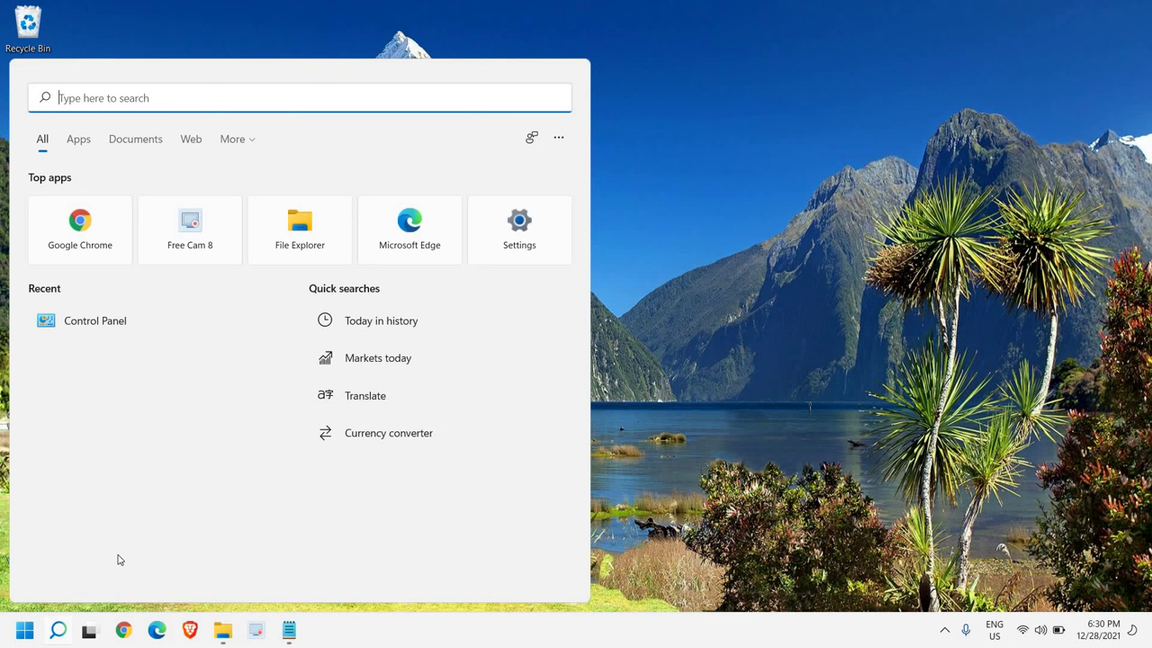
{"action": "type", "text": "tr"}
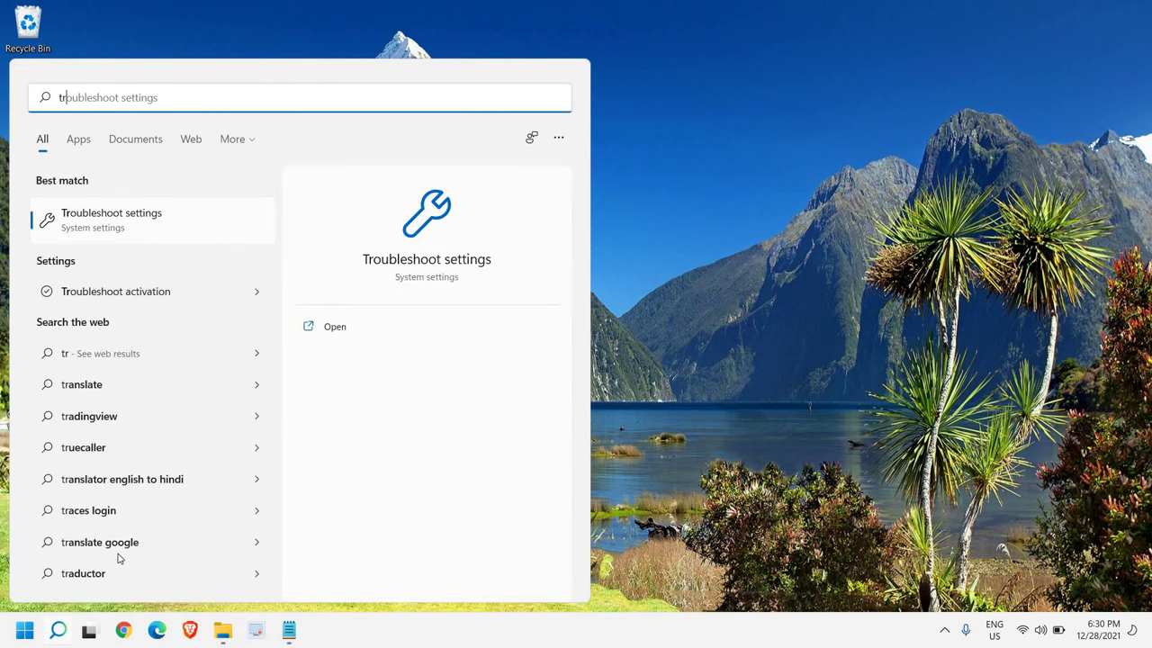
{"action": "left_click", "coordinate": [132, 232]}
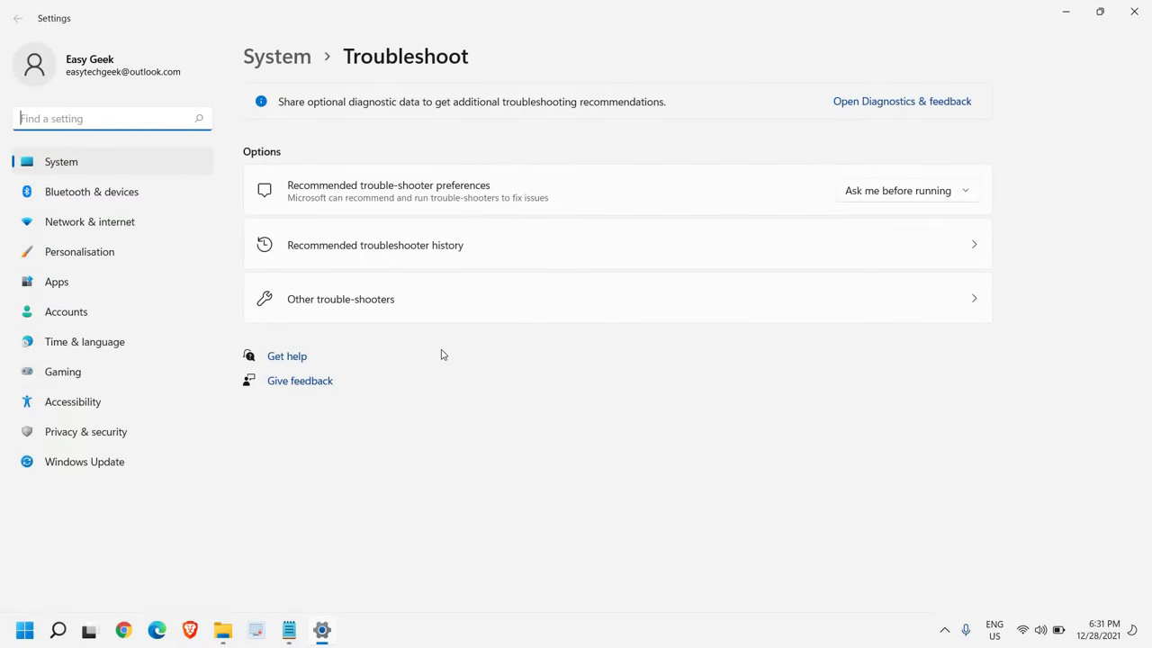
{"action": "left_click", "coordinate": [329, 302]}
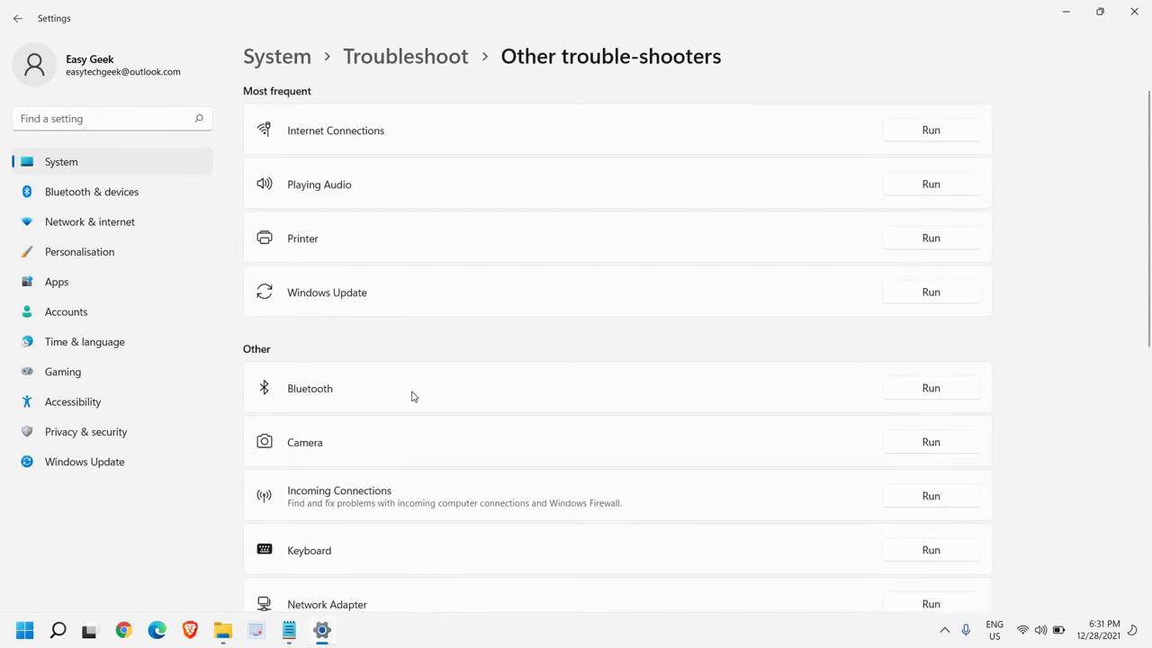
{"action": "left_click", "coordinate": [919, 388]}
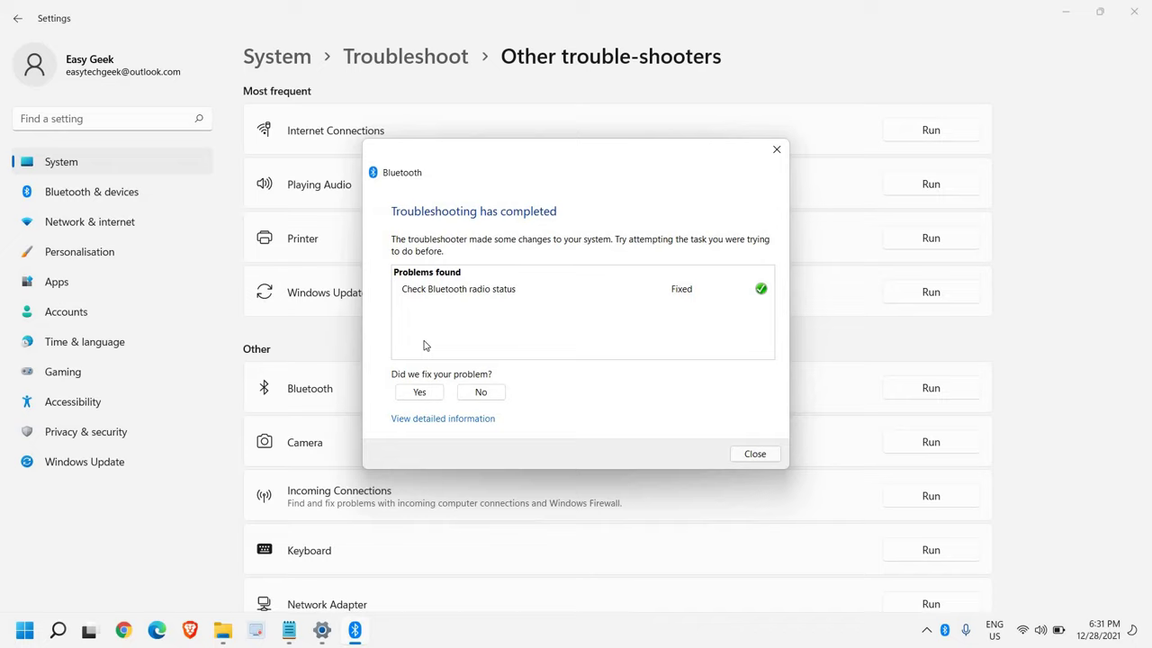
Close the troubleshooter and Settings, then launch services.msc from the Run dialog.
{"action": "left_click", "coordinate": [754, 456]}
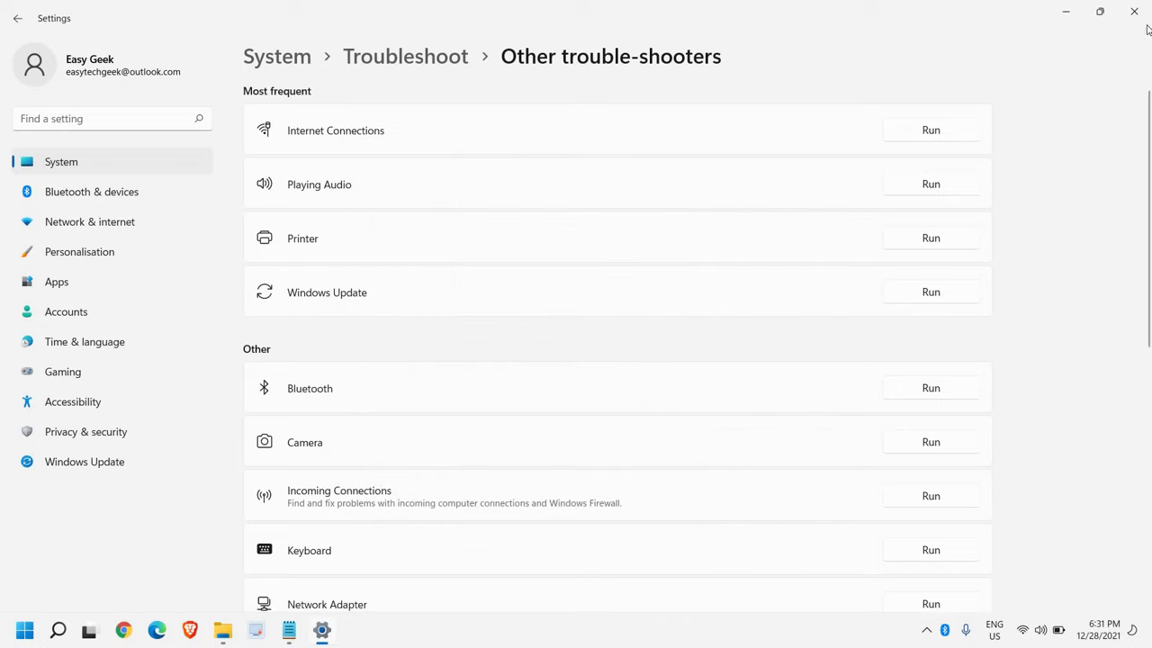
{"action": "left_click", "coordinate": [1134, 13]}
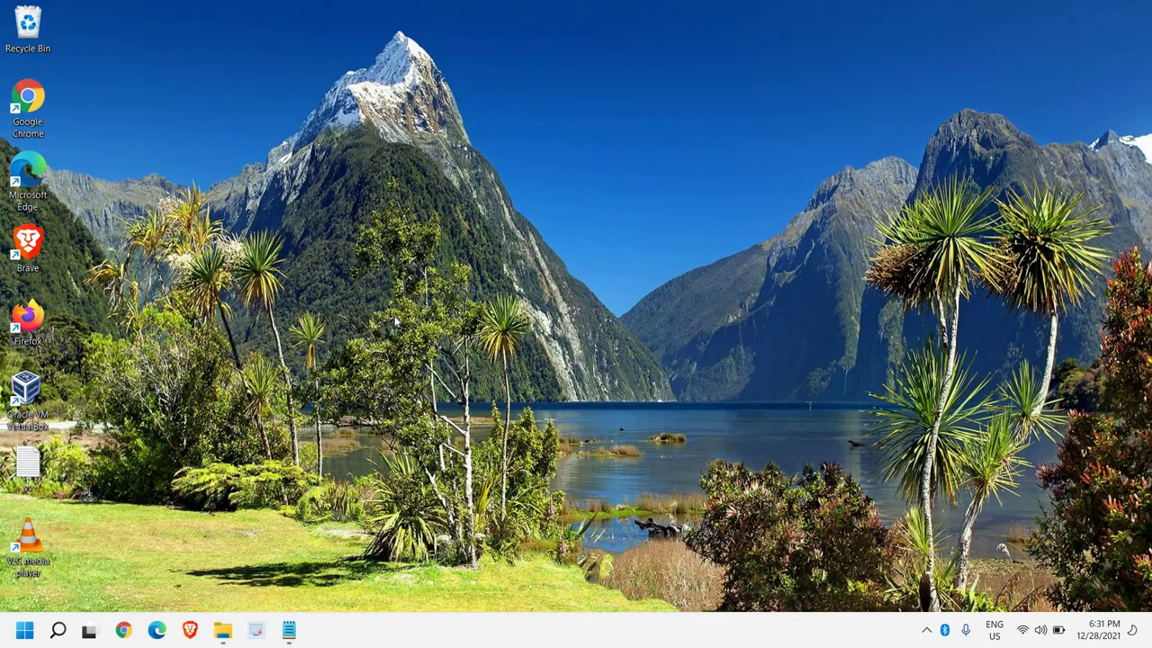
{"action": "right_click", "coordinate": [26, 639]}
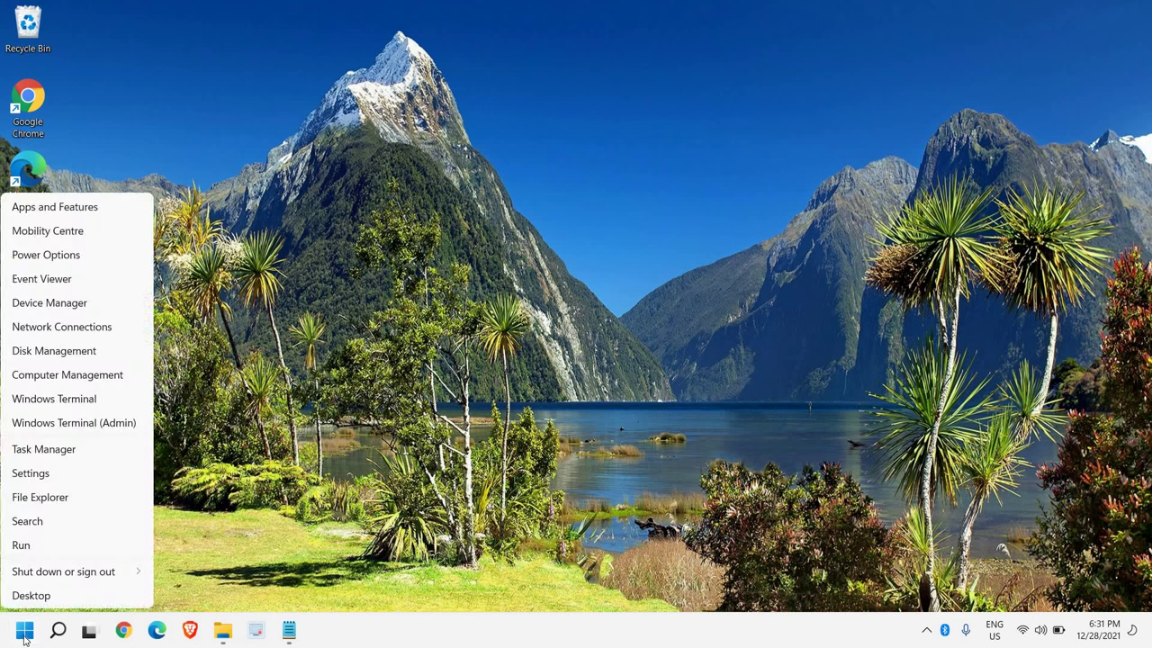
{"action": "left_click", "coordinate": [23, 546]}
{"action": "type", "text": "ser"}
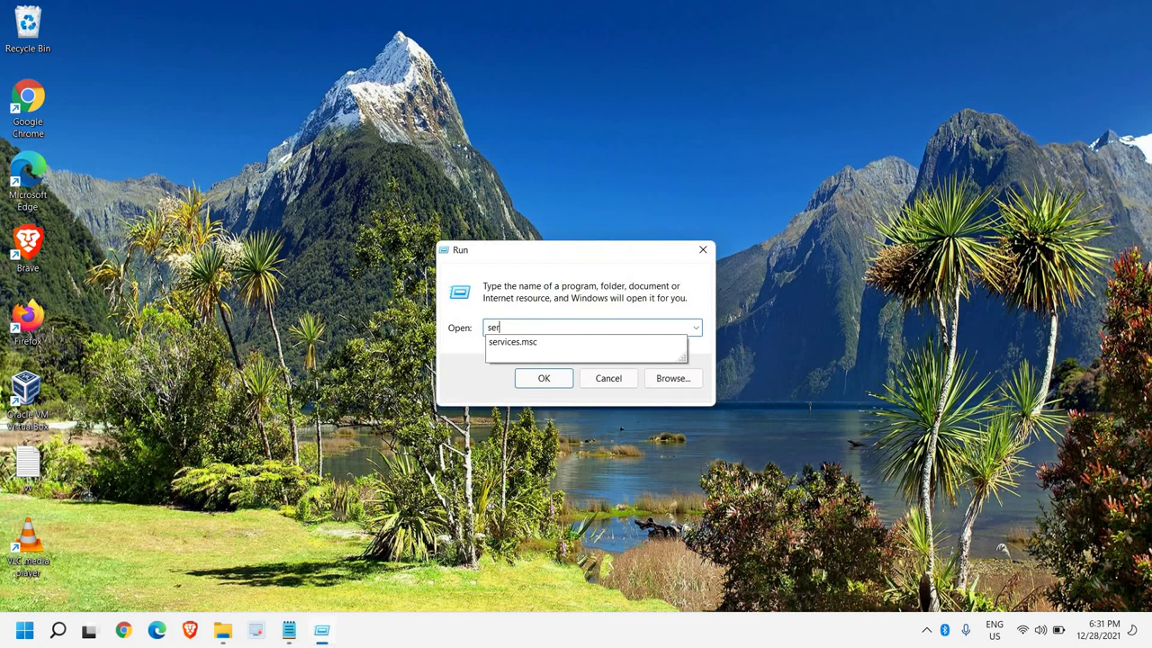
{"action": "key", "text": "Down"}
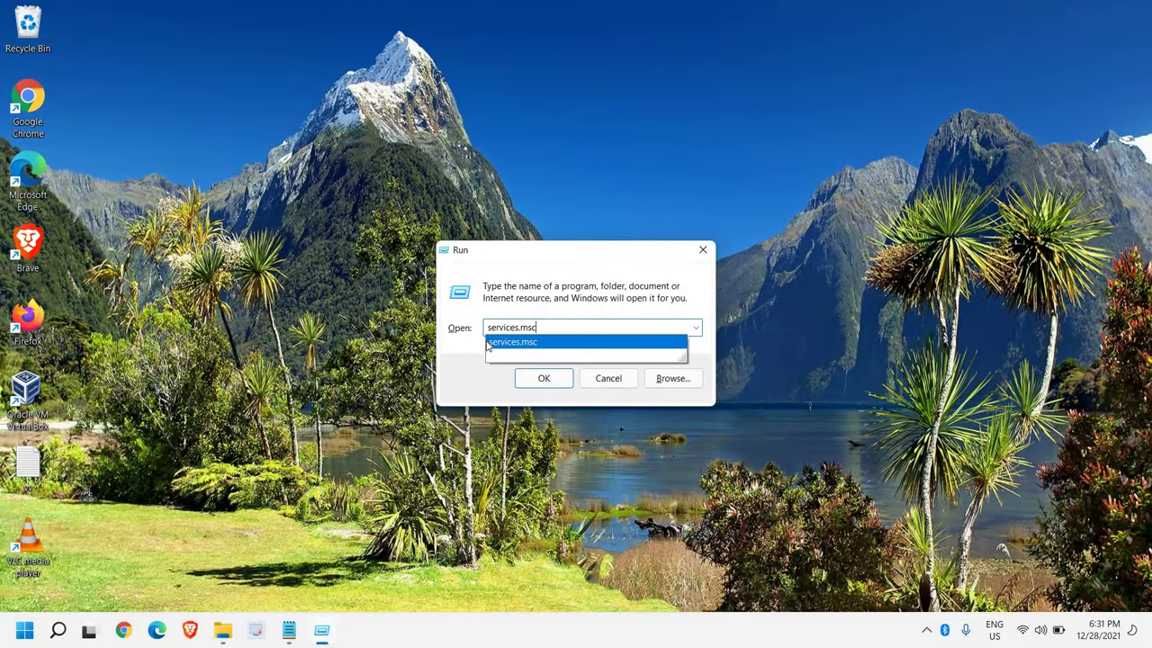
{"action": "key", "text": "Return"}
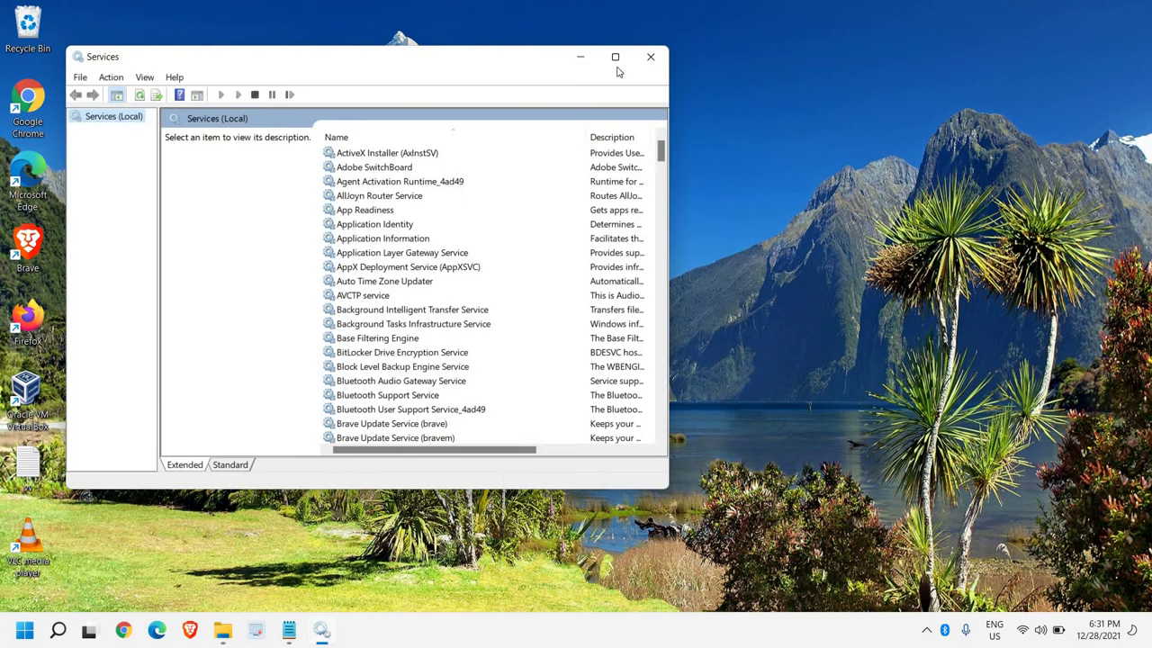
Maximize Services and review the Bluetooth Audio Gateway, Support and User Support services.
{"action": "left_click", "coordinate": [616, 58]}
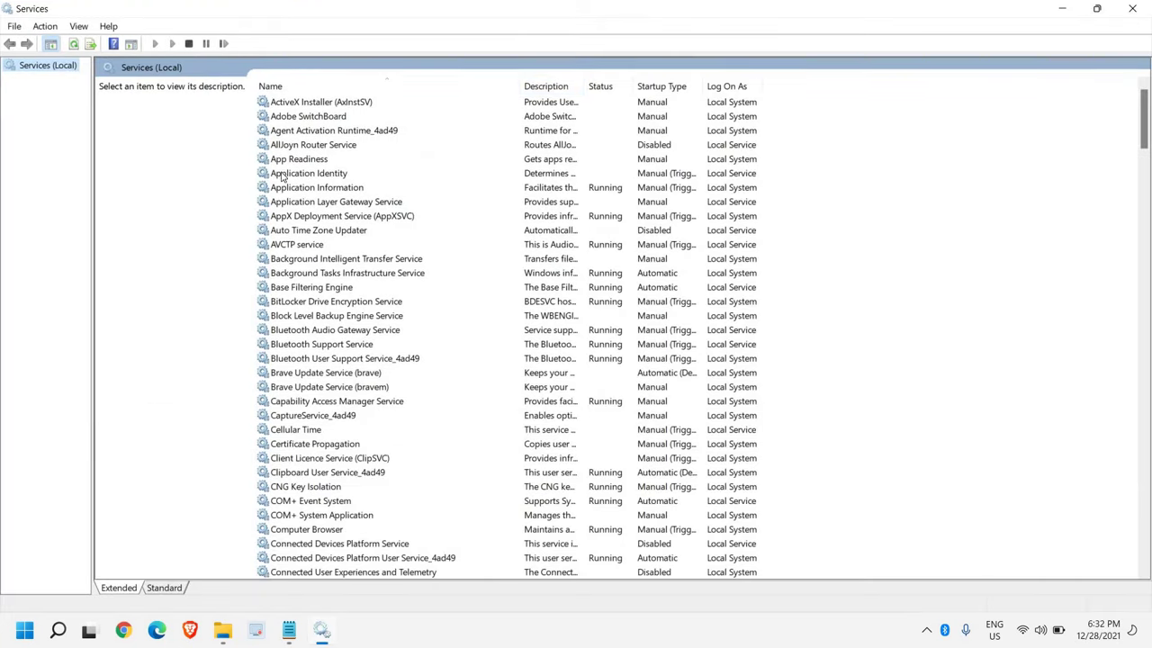
{"action": "left_click", "coordinate": [302, 229]}
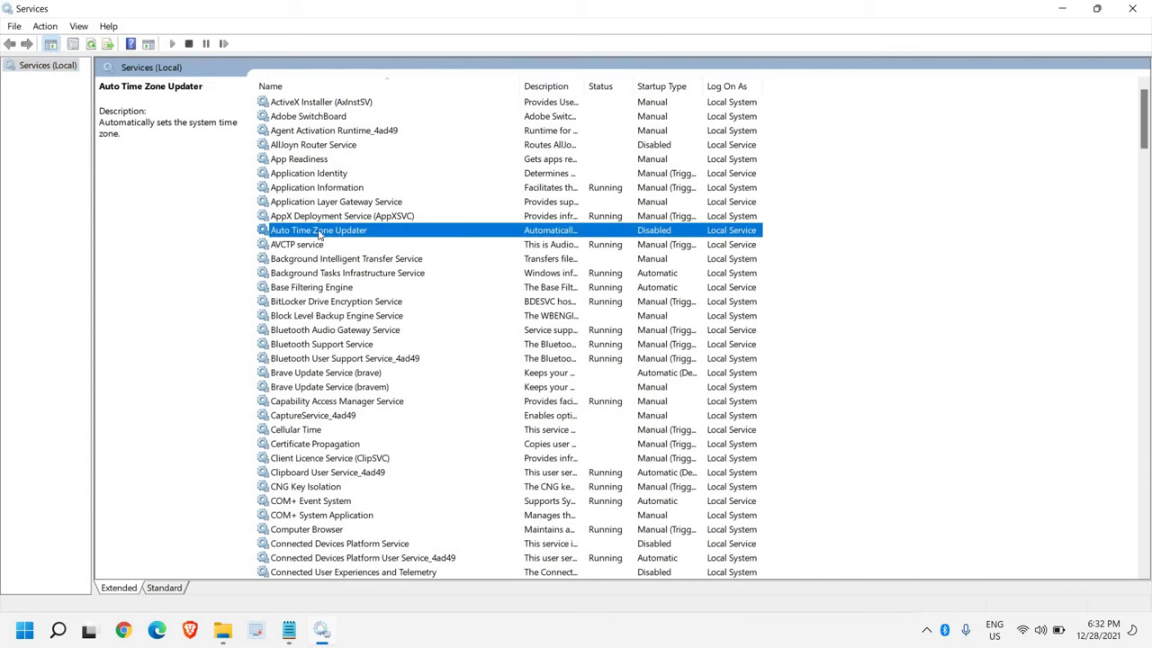
{"action": "left_click", "coordinate": [284, 332]}
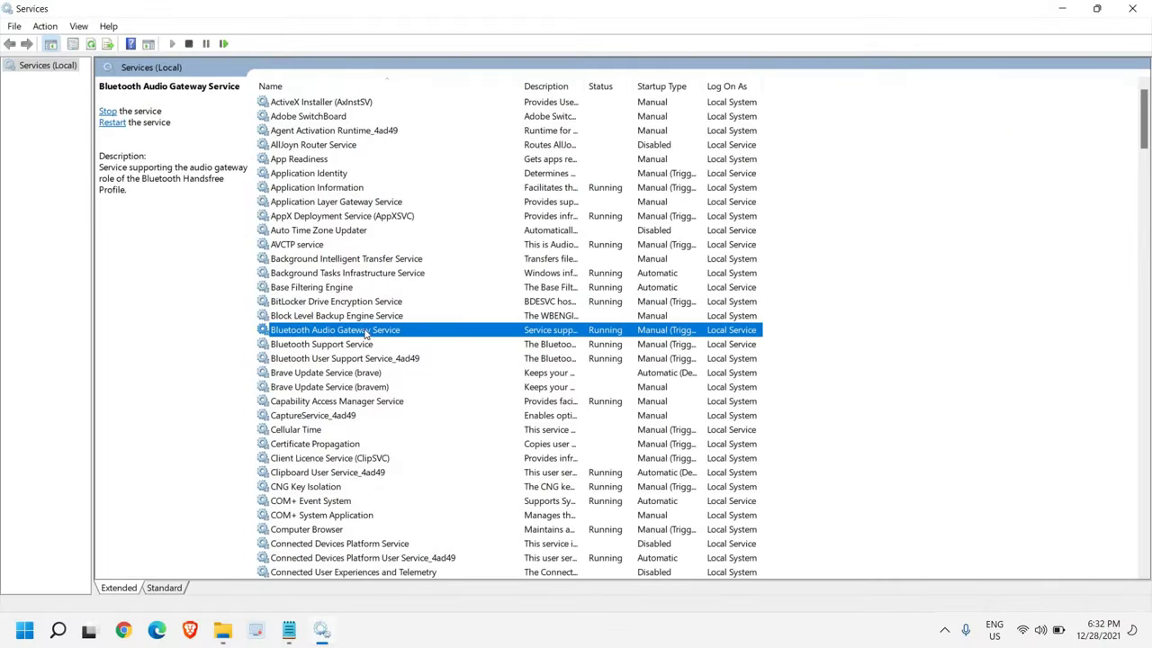
{"action": "left_click", "coordinate": [279, 348]}
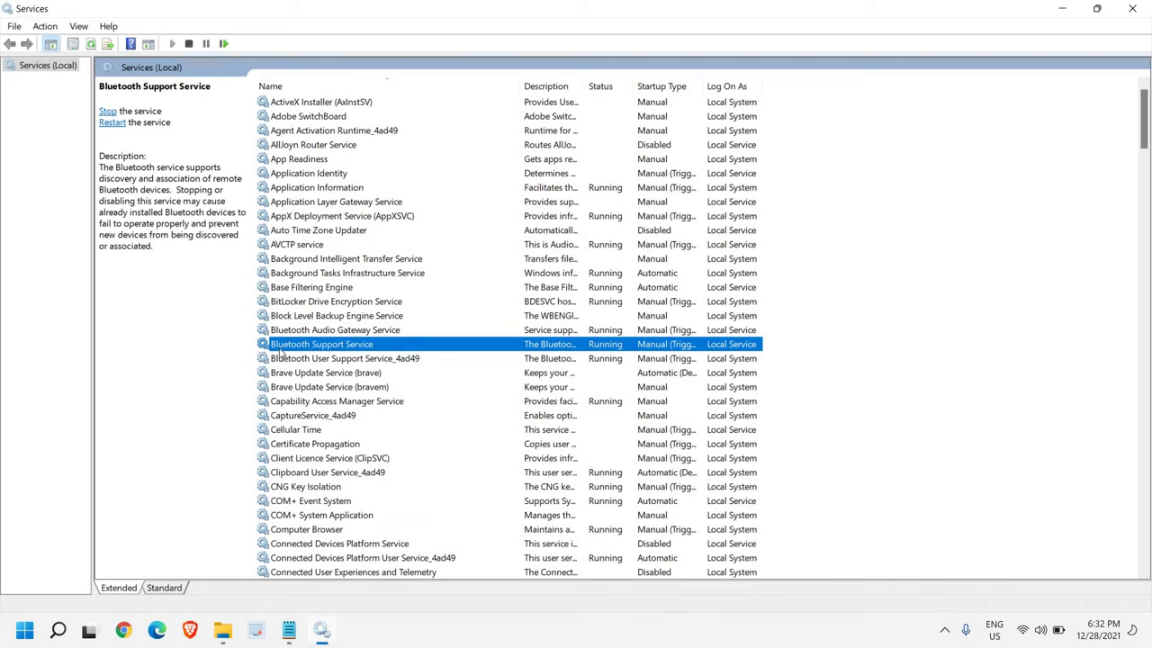
{"action": "left_click", "coordinate": [302, 362]}
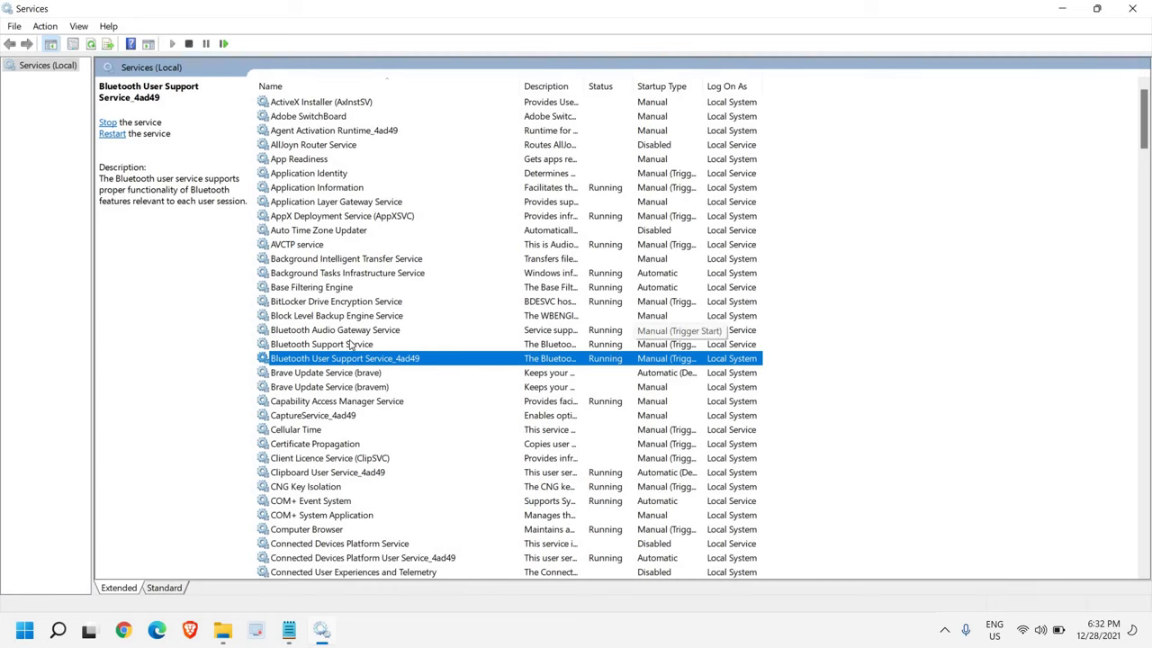
Set the Bluetooth Audio Gateway Service startup type to Automatic.
{"action": "left_click", "coordinate": [288, 334]}
{"action": "right_click", "coordinate": [289, 335]}
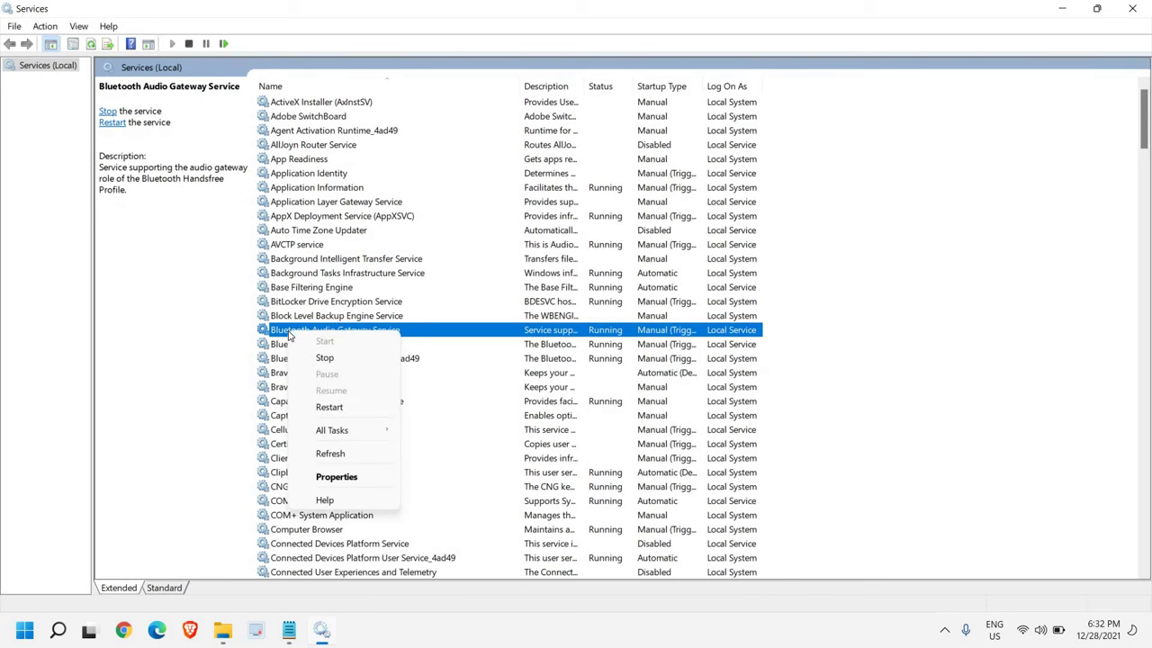
{"action": "left_click", "coordinate": [336, 476]}
{"action": "left_click", "coordinate": [557, 302]}
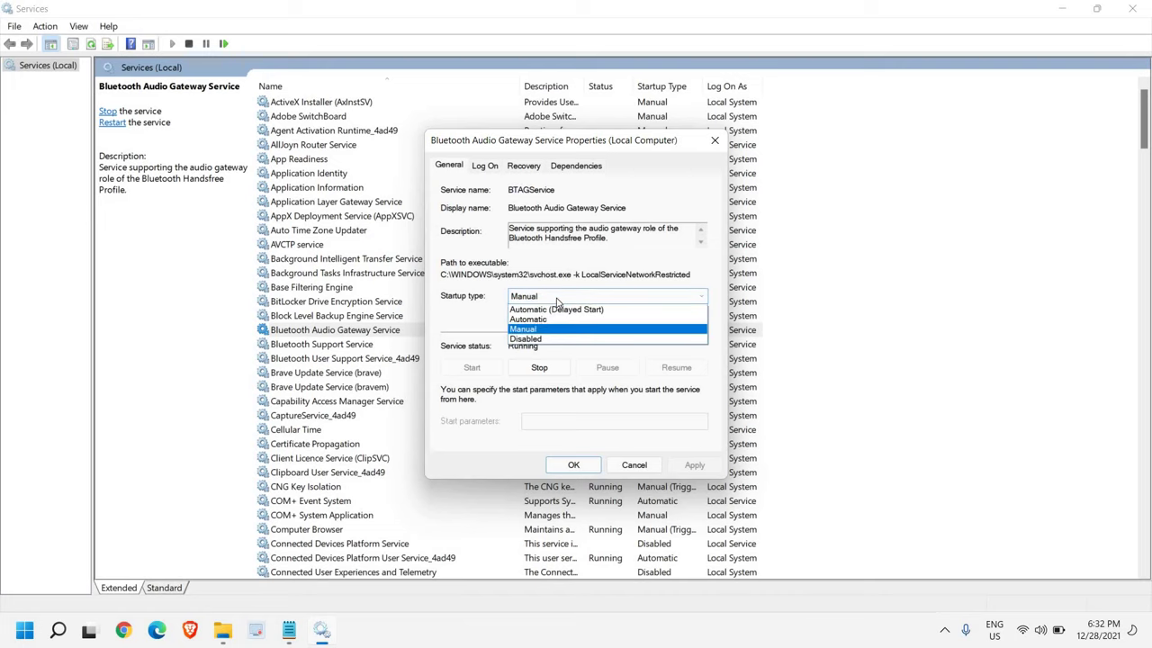
{"action": "left_click", "coordinate": [538, 319]}
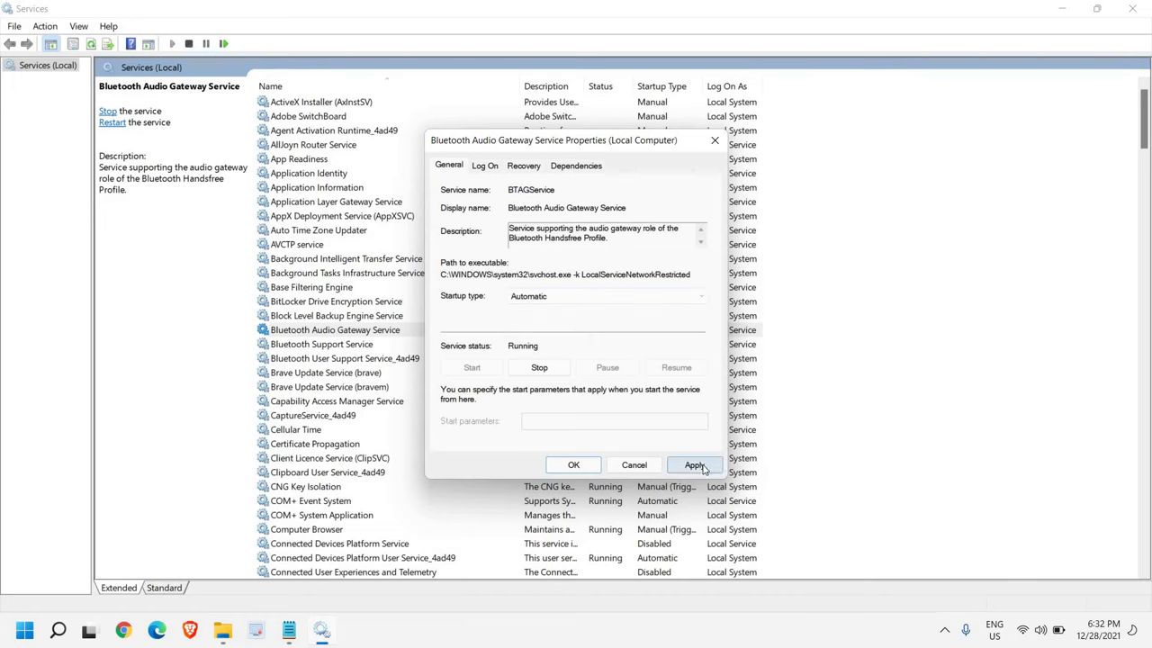
{"action": "left_click", "coordinate": [573, 465]}
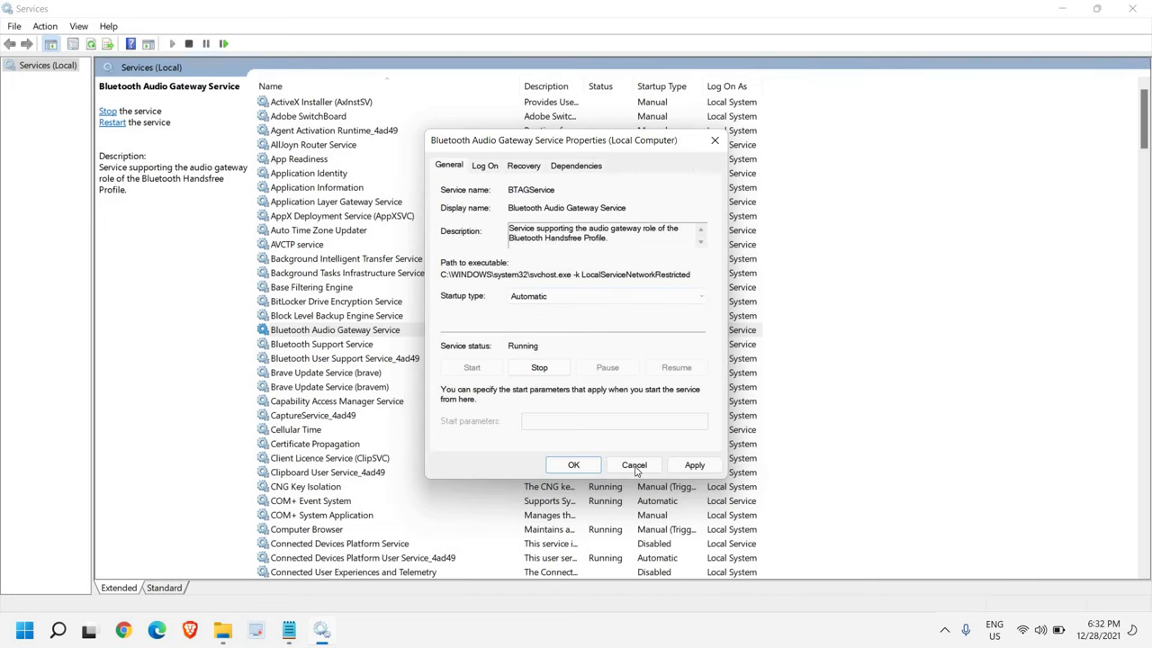
Set the Bluetooth Support Service startup type to Automatic.
{"action": "left_click", "coordinate": [321, 347]}
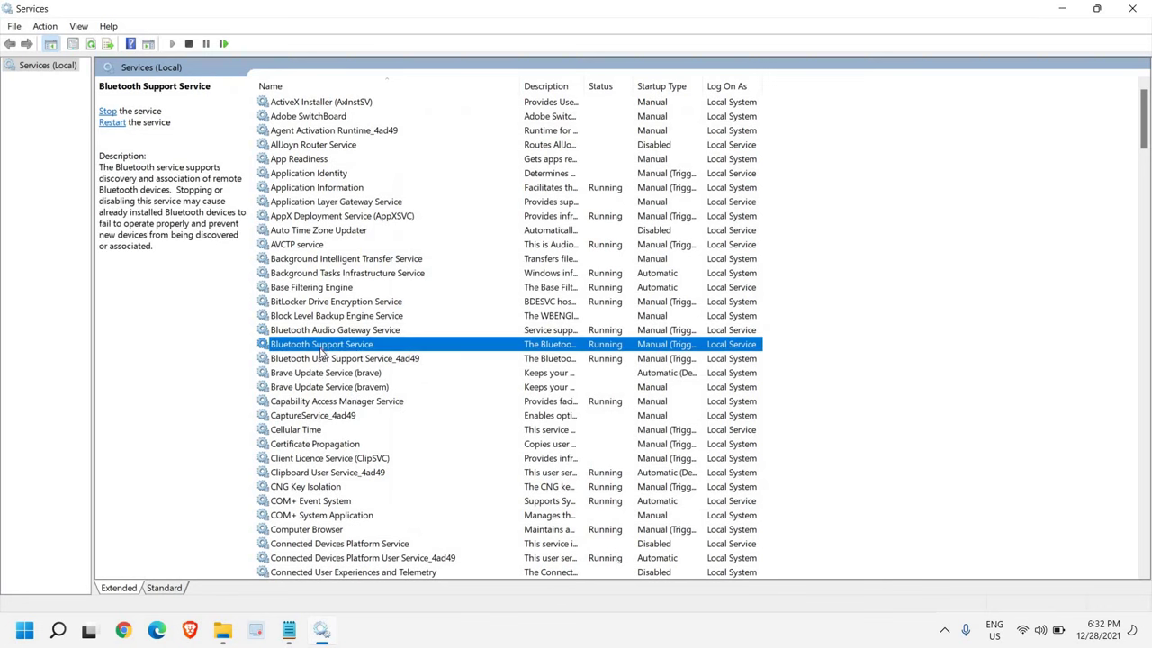
{"action": "right_click", "coordinate": [321, 351]}
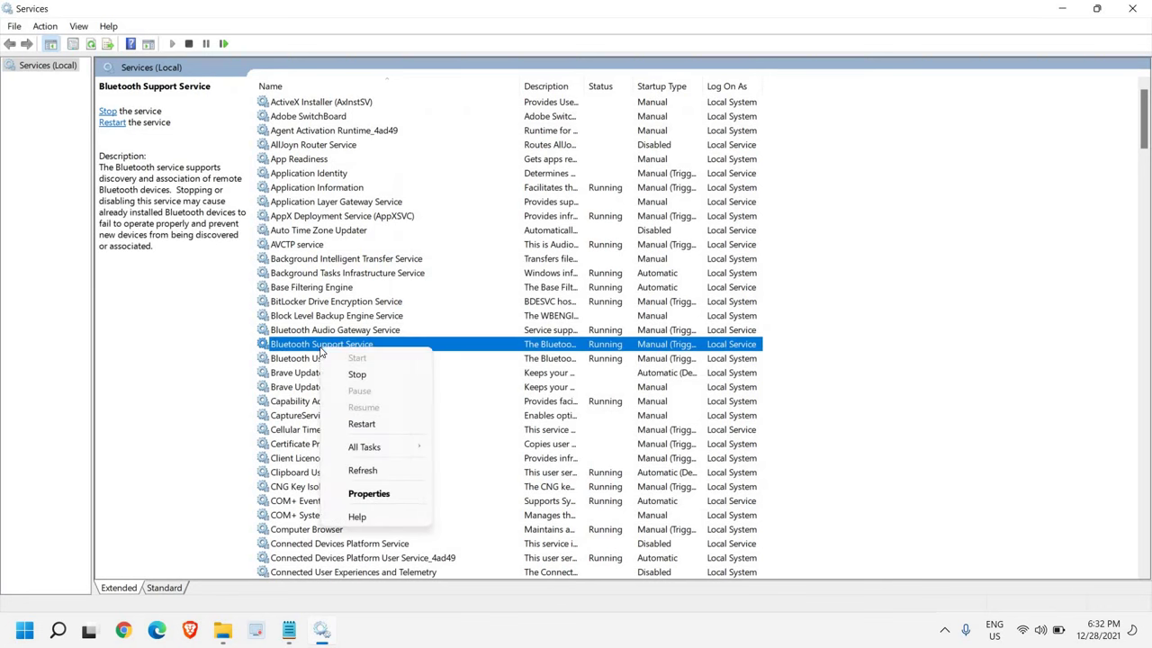
{"action": "left_click", "coordinate": [375, 494]}
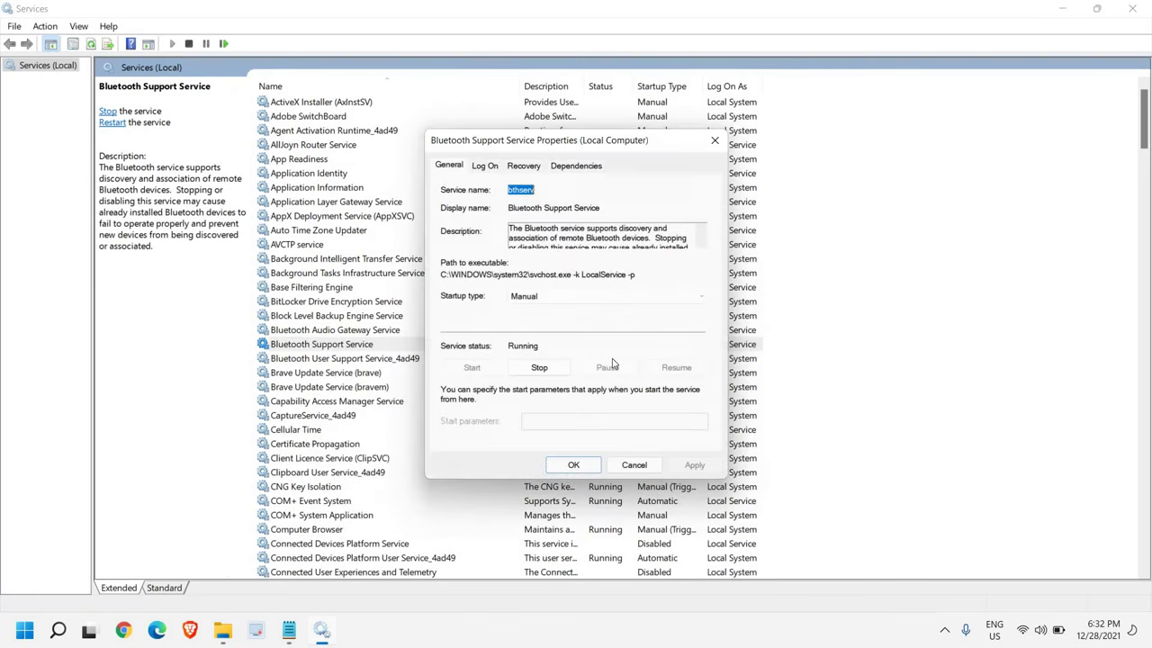
{"action": "left_click", "coordinate": [532, 296]}
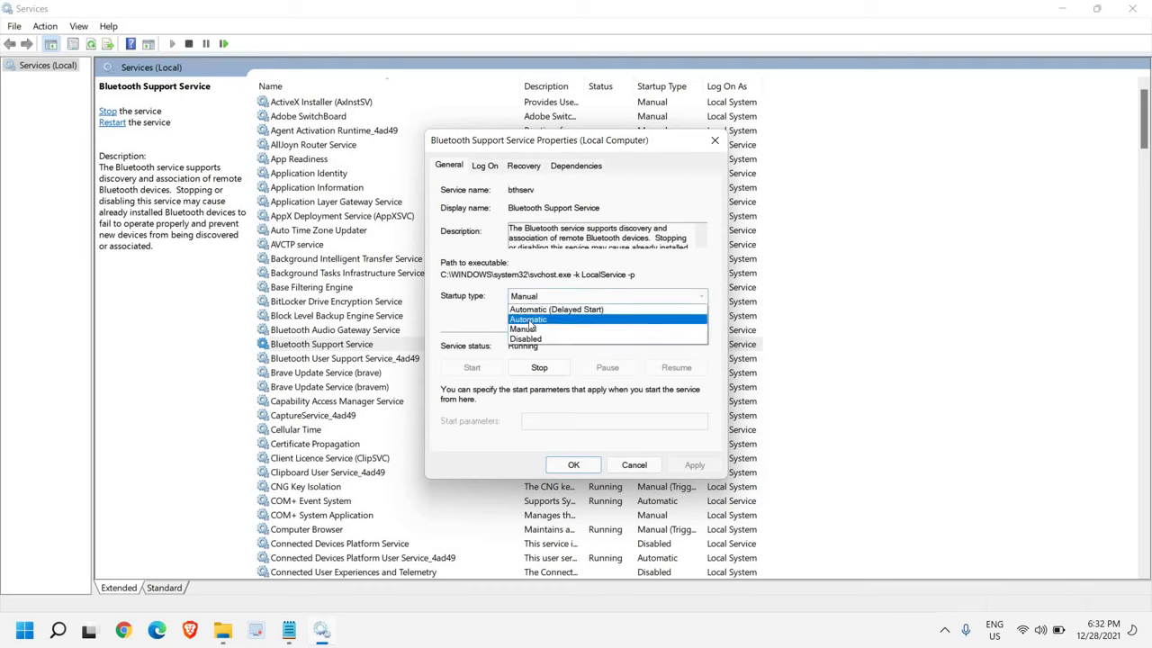
{"action": "left_click", "coordinate": [529, 321]}
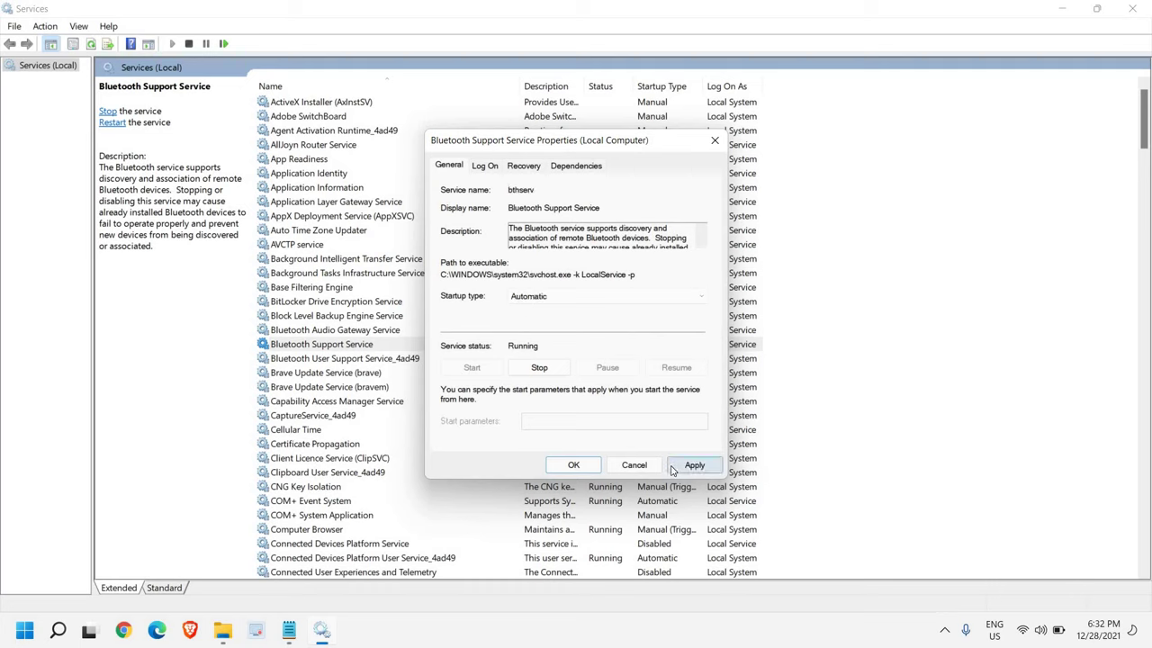
{"action": "left_click", "coordinate": [573, 465]}
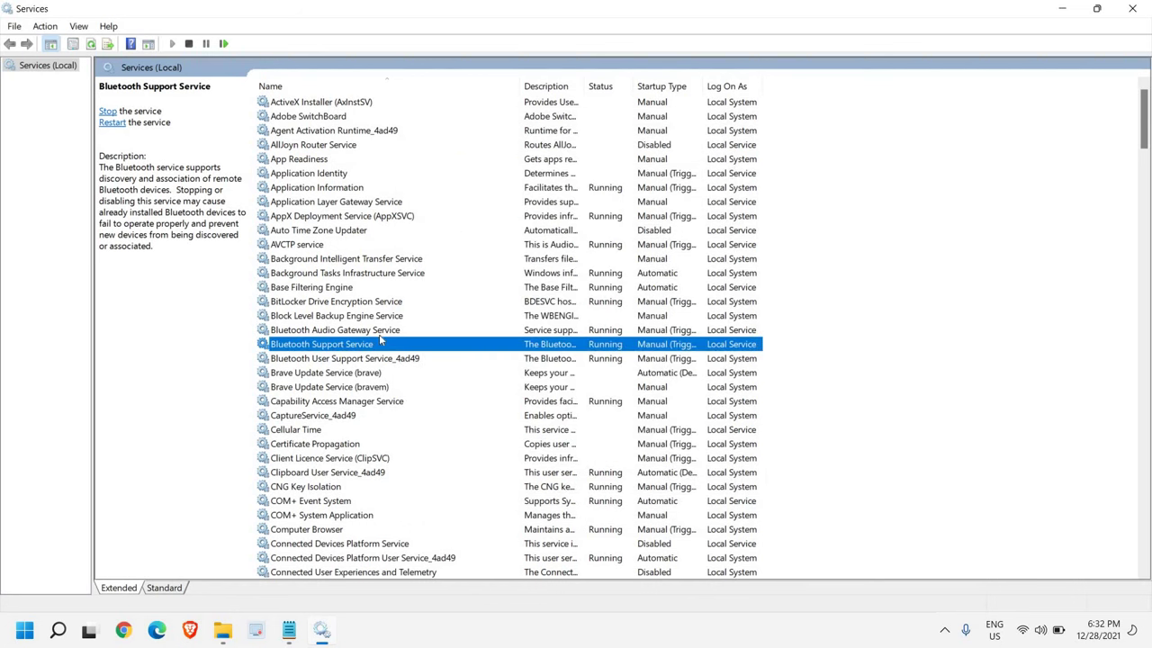
Restart the Bluetooth Audio Gateway Service, leaving Bluetooth Support Service unchanged.
{"action": "left_click", "coordinate": [343, 332]}
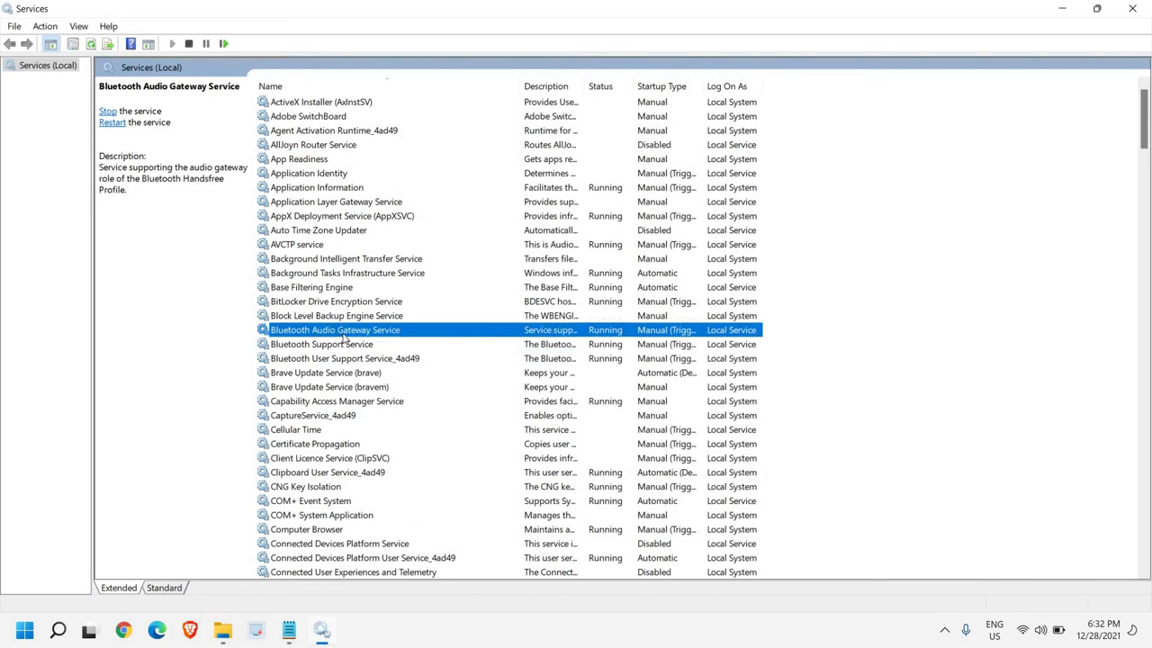
{"action": "right_click", "coordinate": [345, 337]}
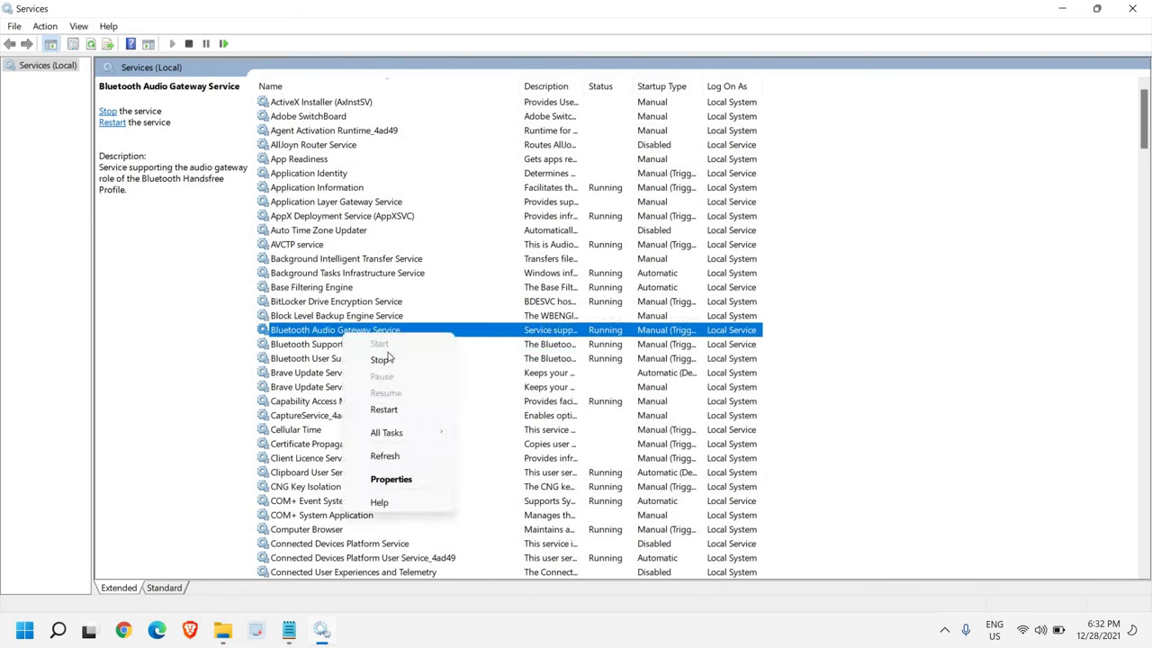
{"action": "left_click", "coordinate": [401, 408]}
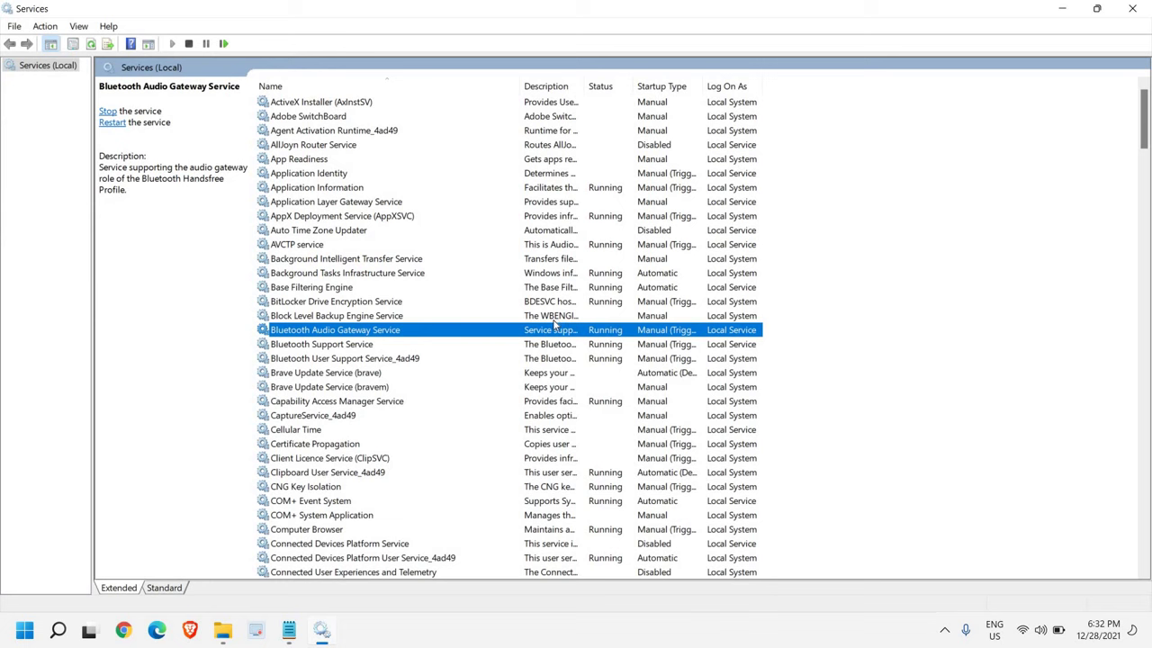
{"action": "left_click", "coordinate": [326, 347]}
{"action": "right_click", "coordinate": [328, 351]}
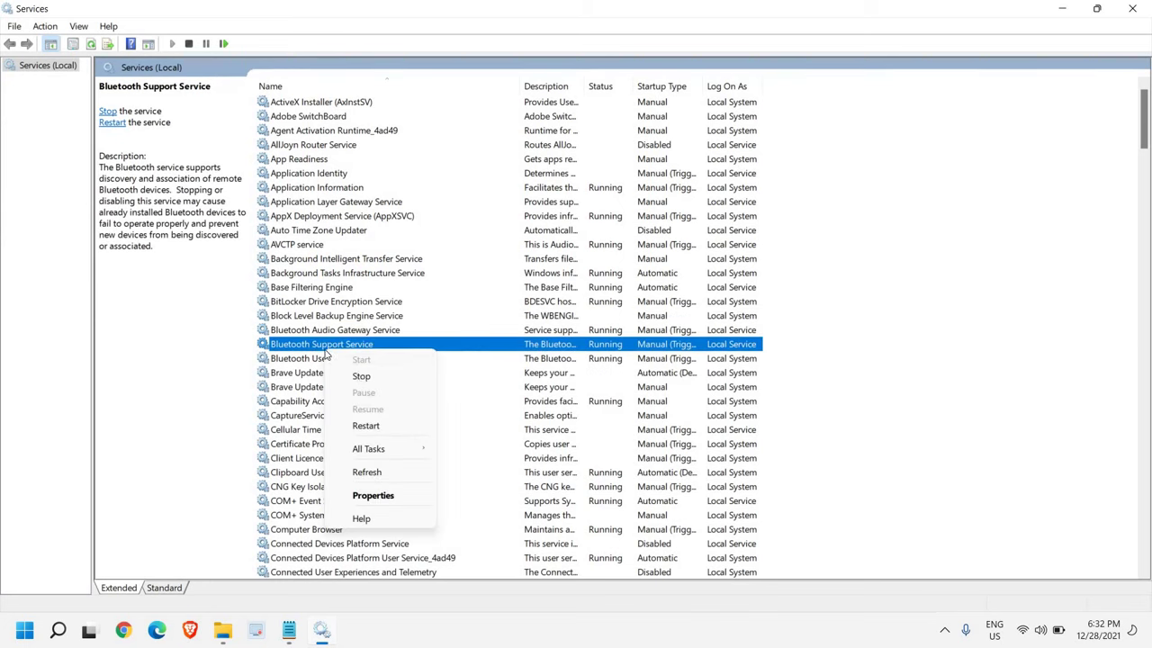
{"action": "left_click", "coordinate": [353, 387]}
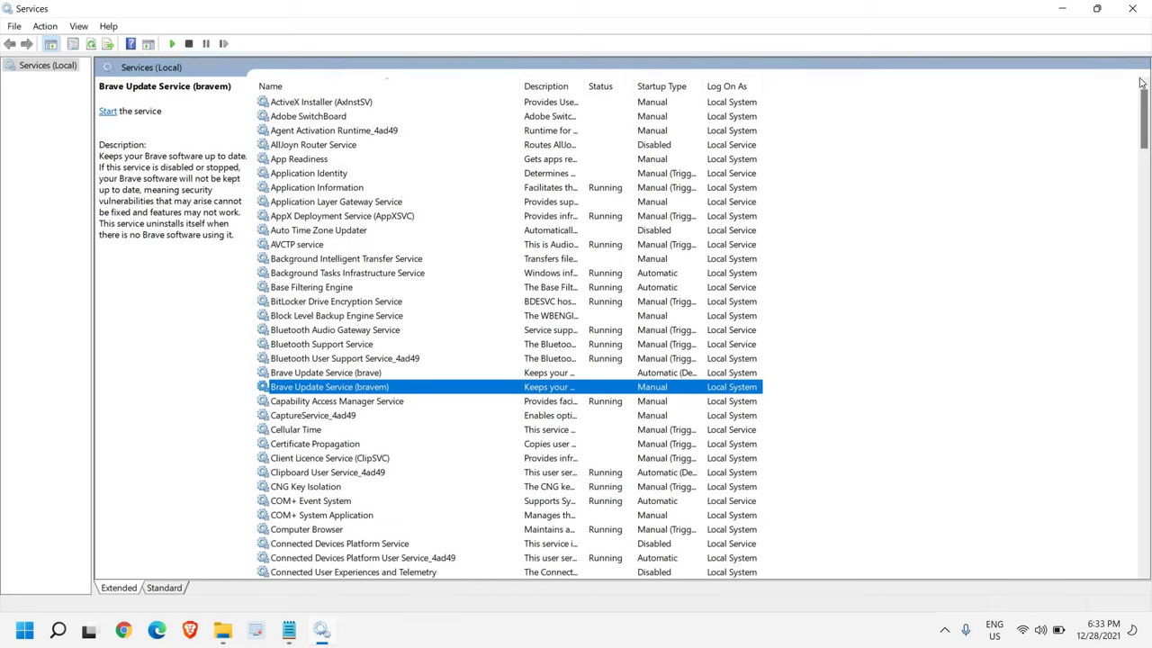
Close Services and open a maximized File Explorer at This PC.
{"action": "left_click", "coordinate": [1132, 11]}
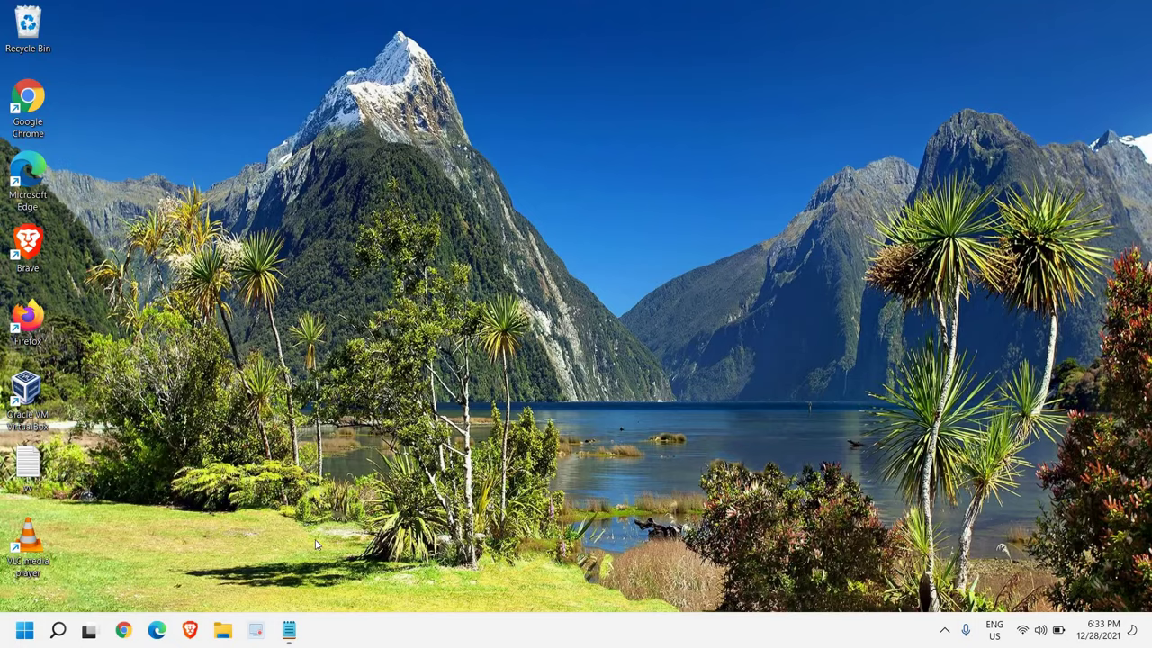
{"action": "left_click", "coordinate": [223, 634]}
{"action": "left_click", "coordinate": [944, 111]}
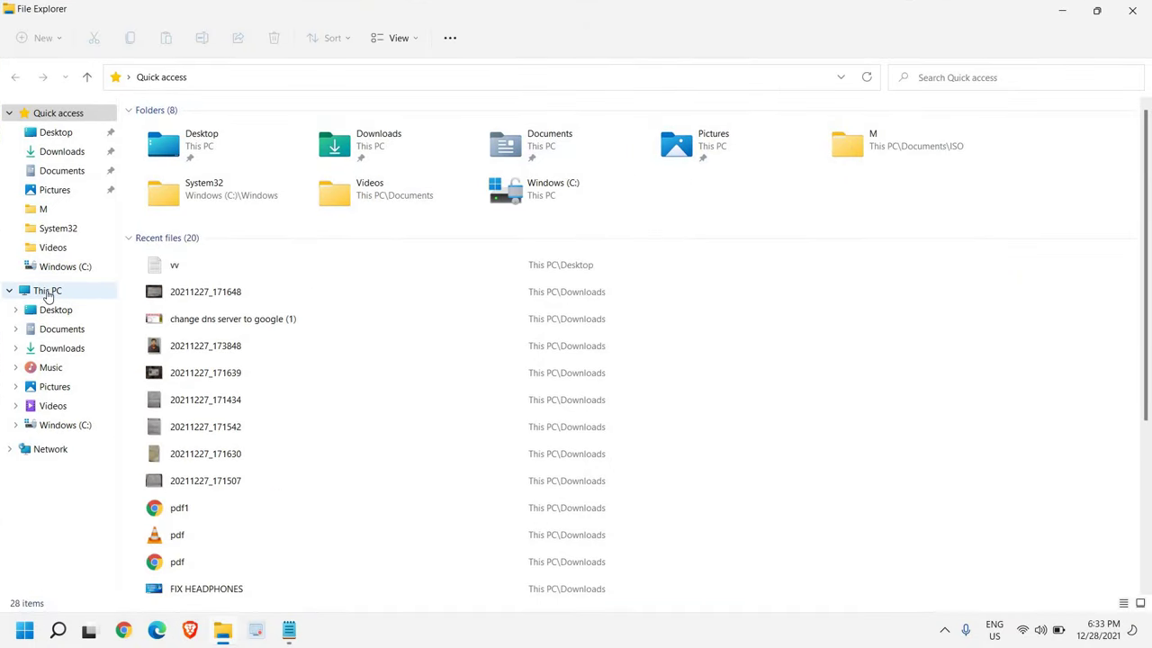
{"action": "left_click", "coordinate": [48, 293]}
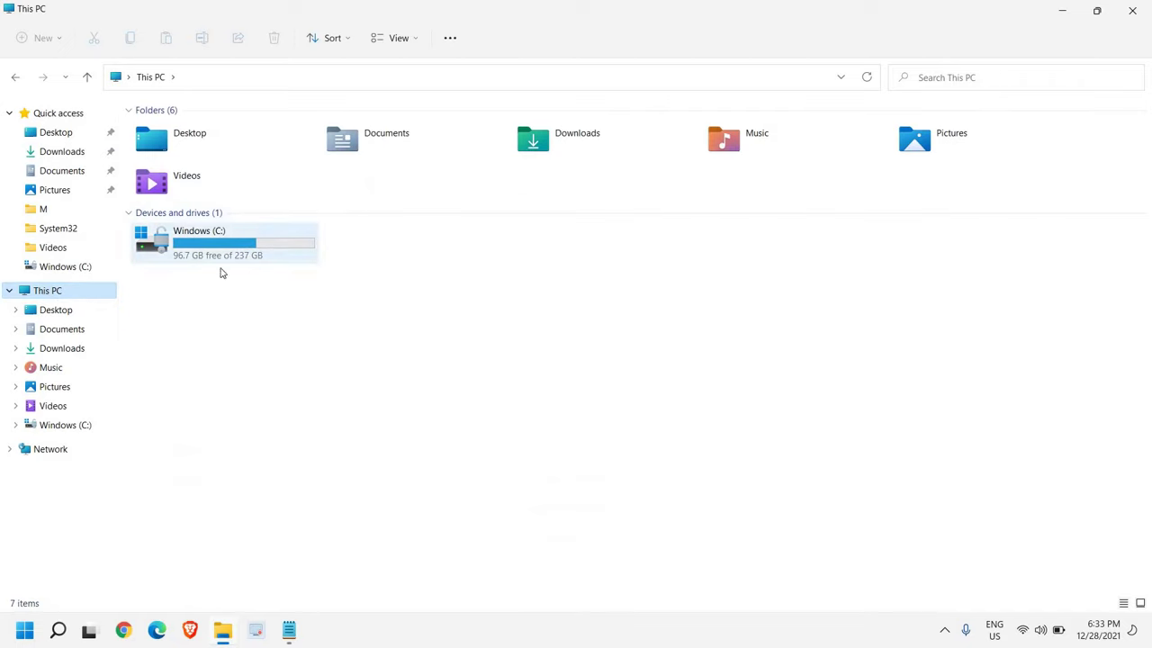
{"action": "mouse_move", "coordinate": [218, 245]}
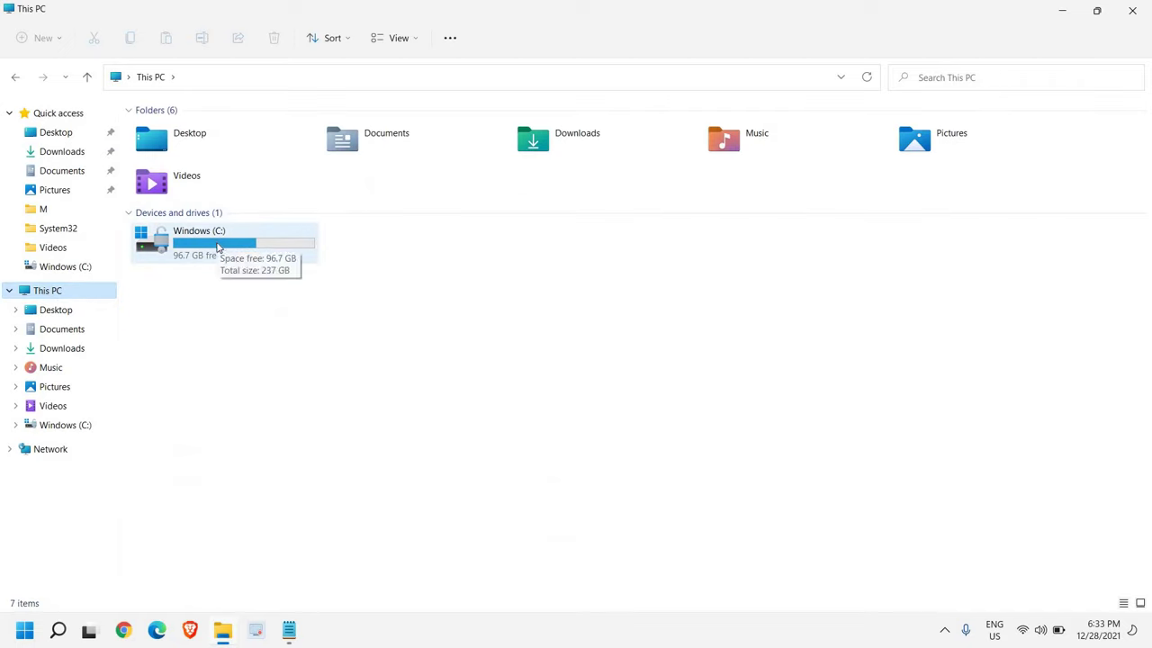
Navigate to C:\Windows\System32.
{"action": "double_click", "coordinate": [216, 246]}
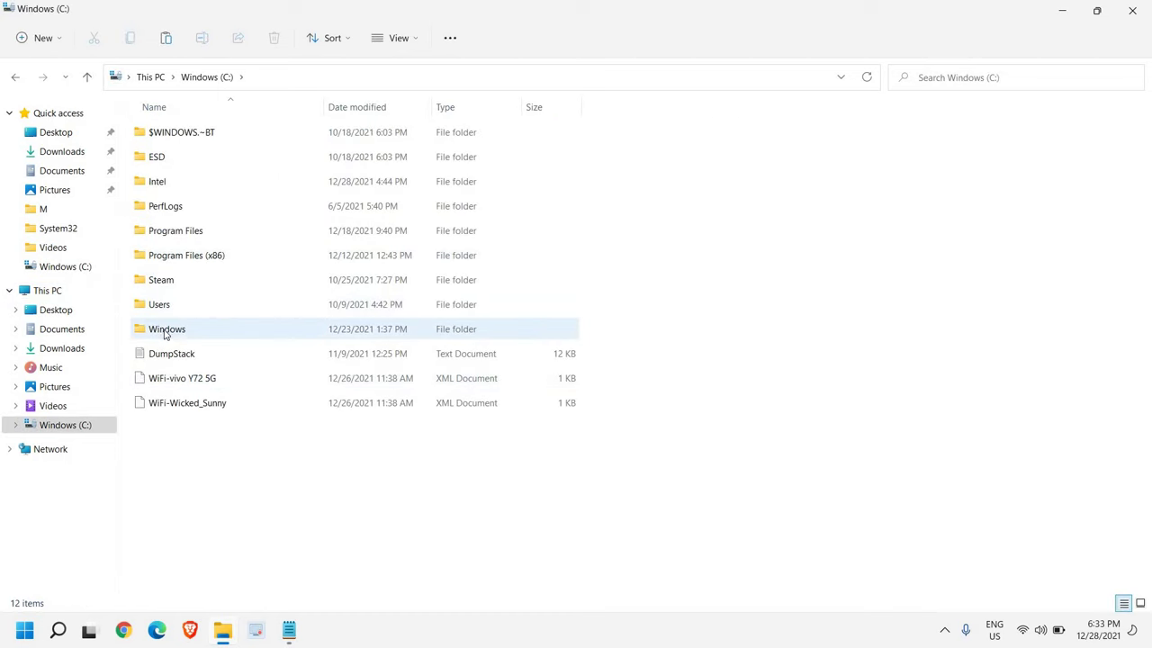
{"action": "mouse_move", "coordinate": [166, 329]}
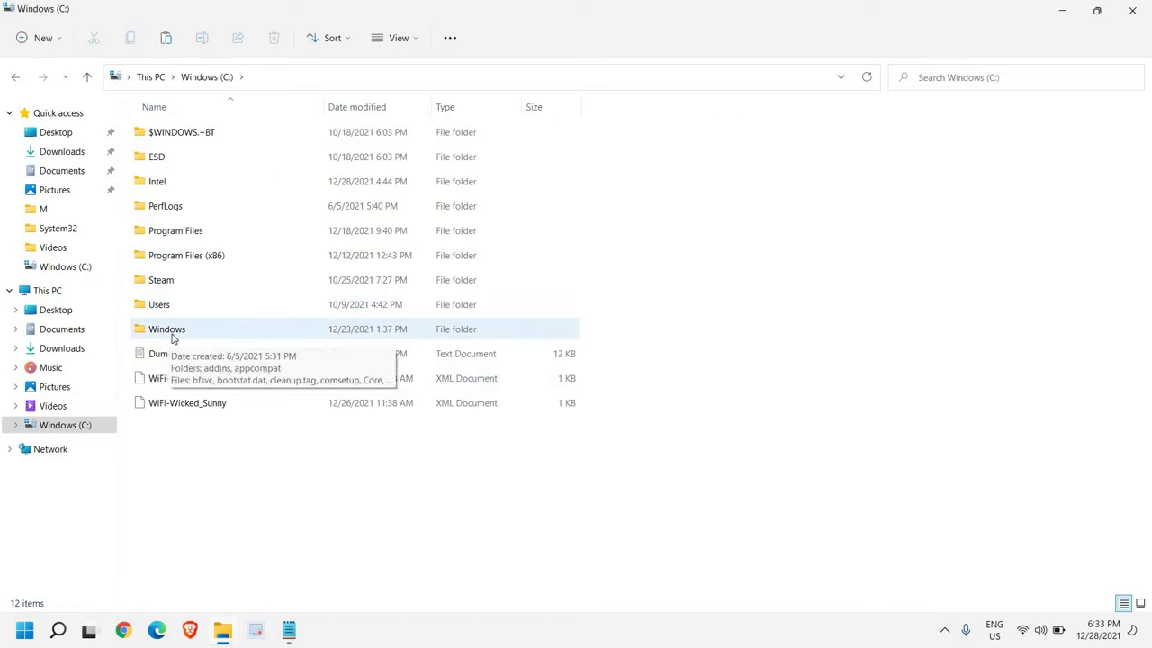
{"action": "double_click", "coordinate": [177, 337]}
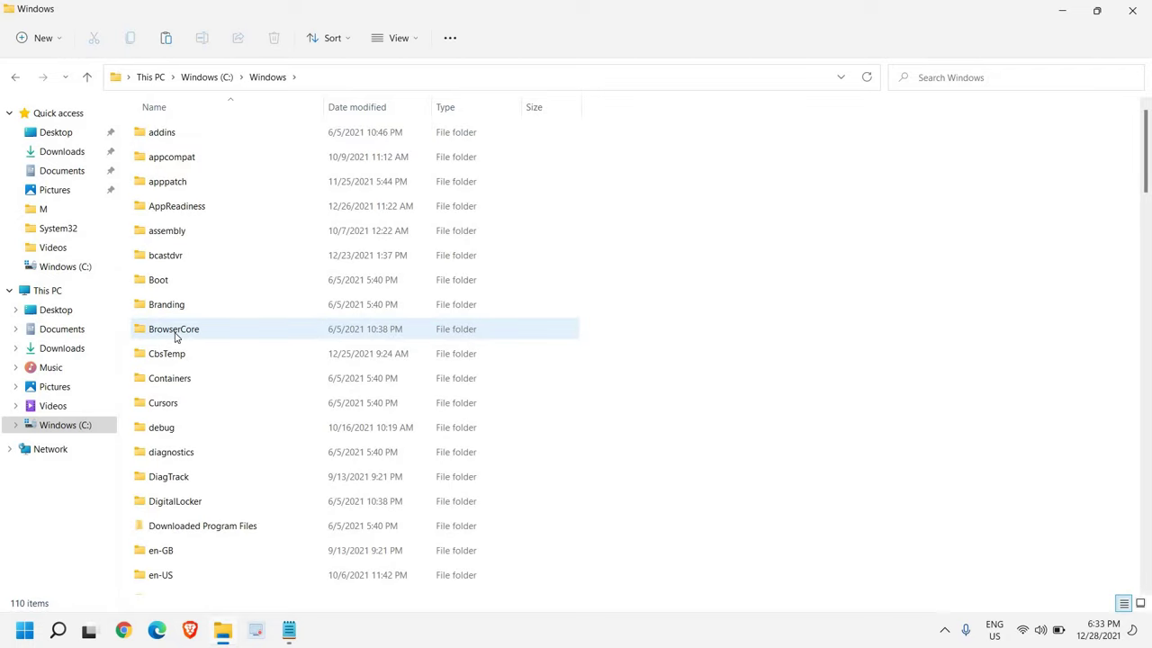
{"action": "scroll", "coordinate": [176, 335], "scroll_direction": "down", "scroll_amount": 3}
{"action": "scroll", "coordinate": [177, 335], "scroll_direction": "down", "scroll_amount": 3}
{"action": "scroll", "coordinate": [177, 335], "scroll_direction": "down", "scroll_amount": 5}
{"action": "scroll", "coordinate": [176, 334], "scroll_direction": "down", "scroll_amount": 5}
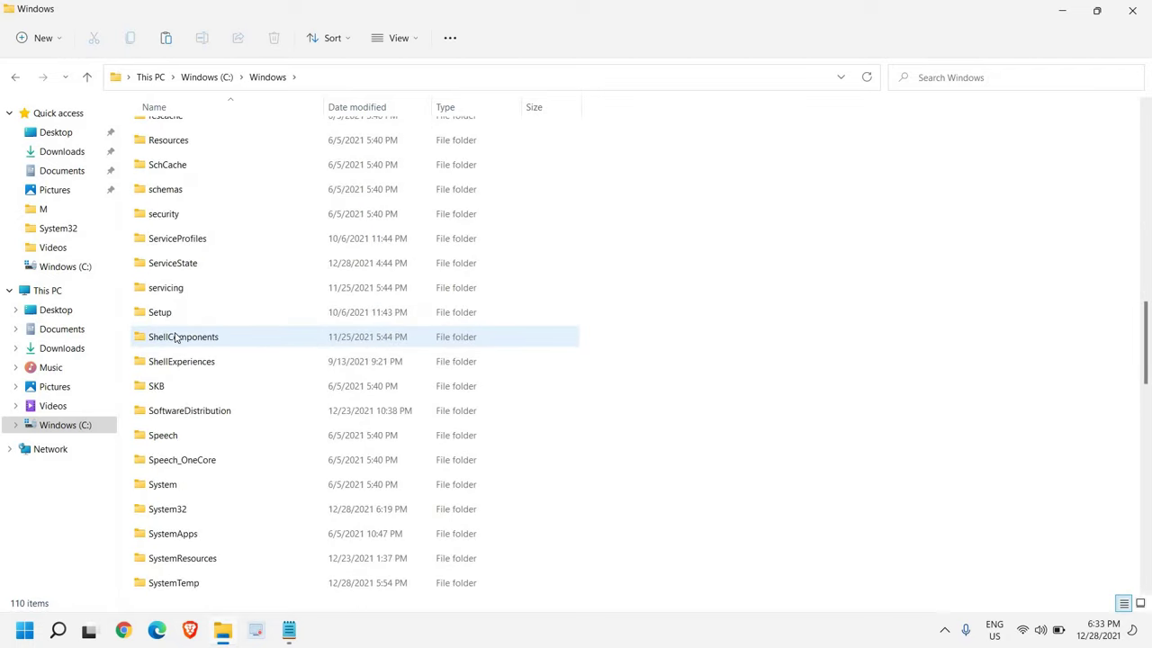
{"action": "mouse_move", "coordinate": [167, 509]}
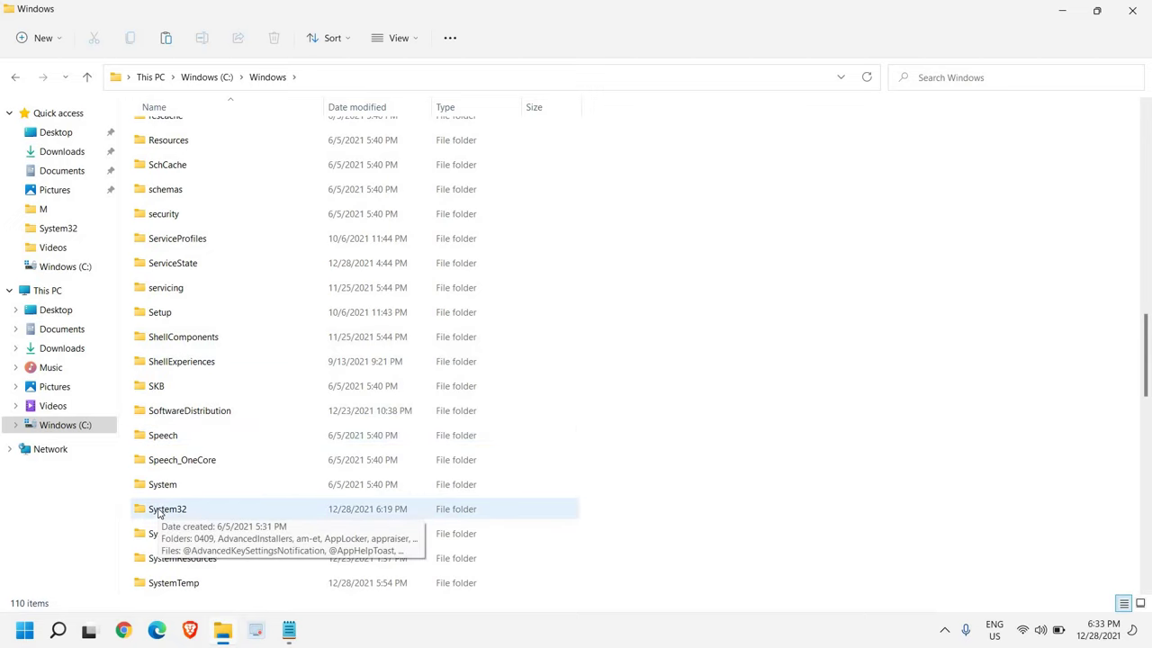
{"action": "double_click", "coordinate": [159, 513]}
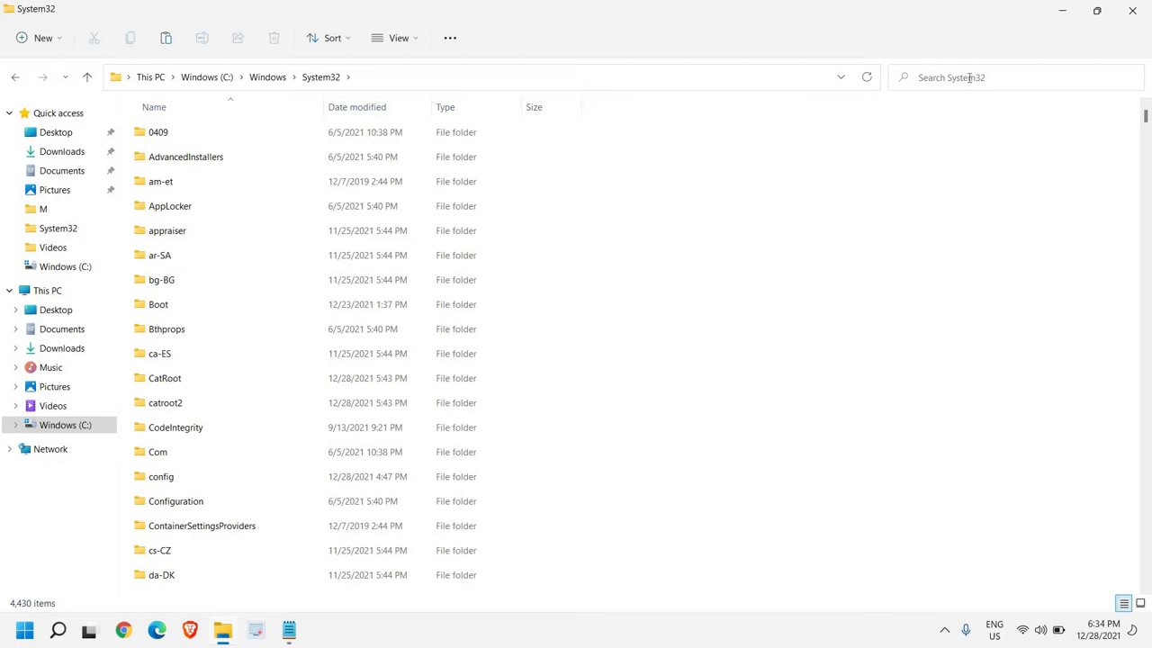
Search the System32 folder for 'fsqu'.
{"action": "left_click", "coordinate": [970, 79]}
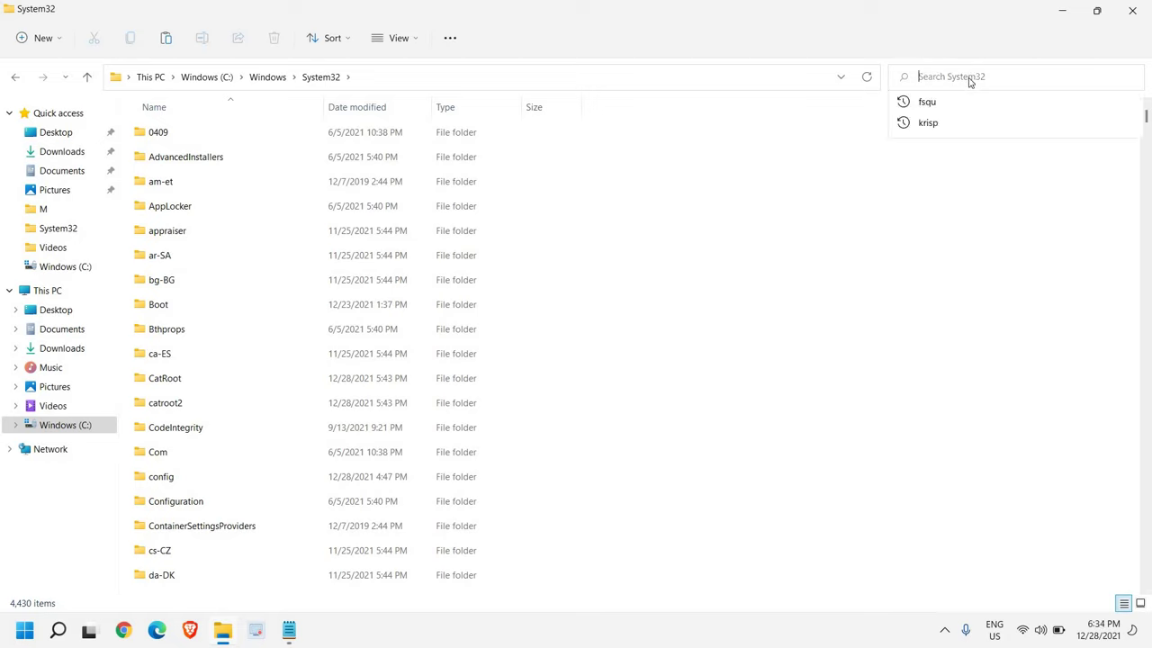
{"action": "type", "text": "fsqu"}
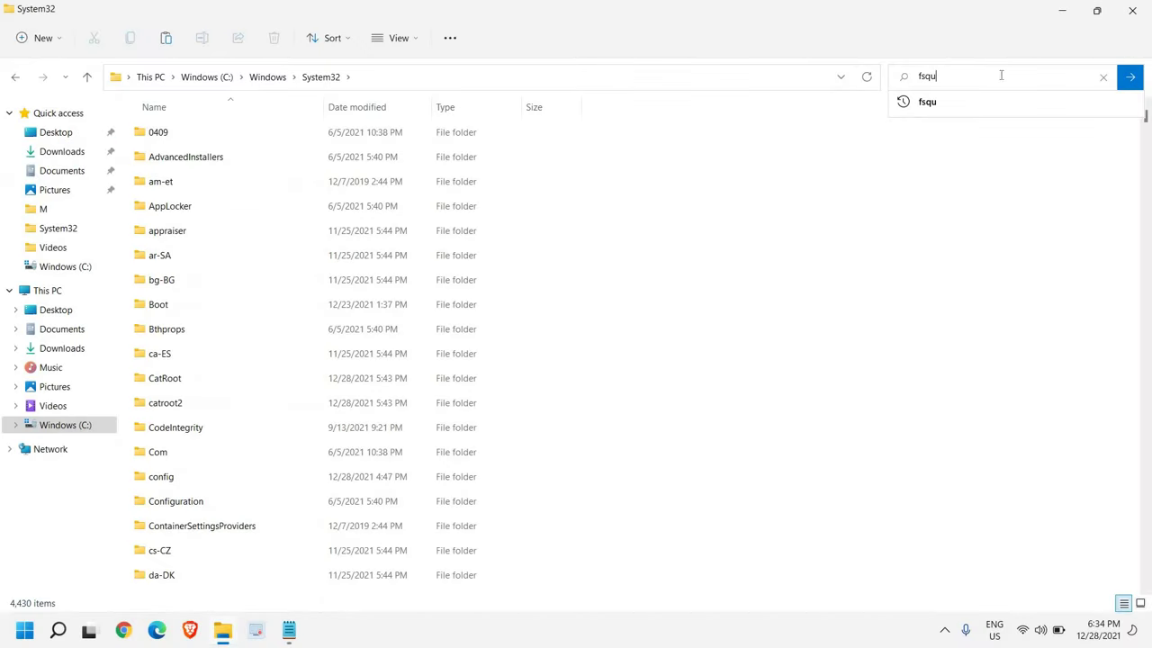
{"action": "key", "text": "Return"}
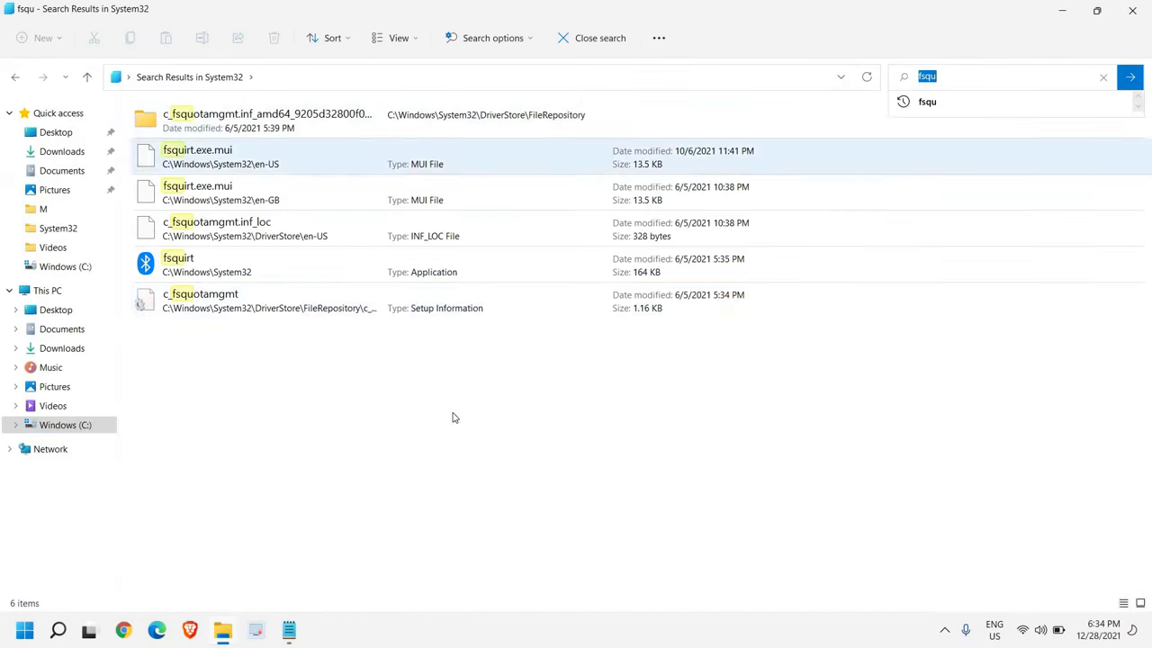
{"action": "left_click", "coordinate": [313, 380]}
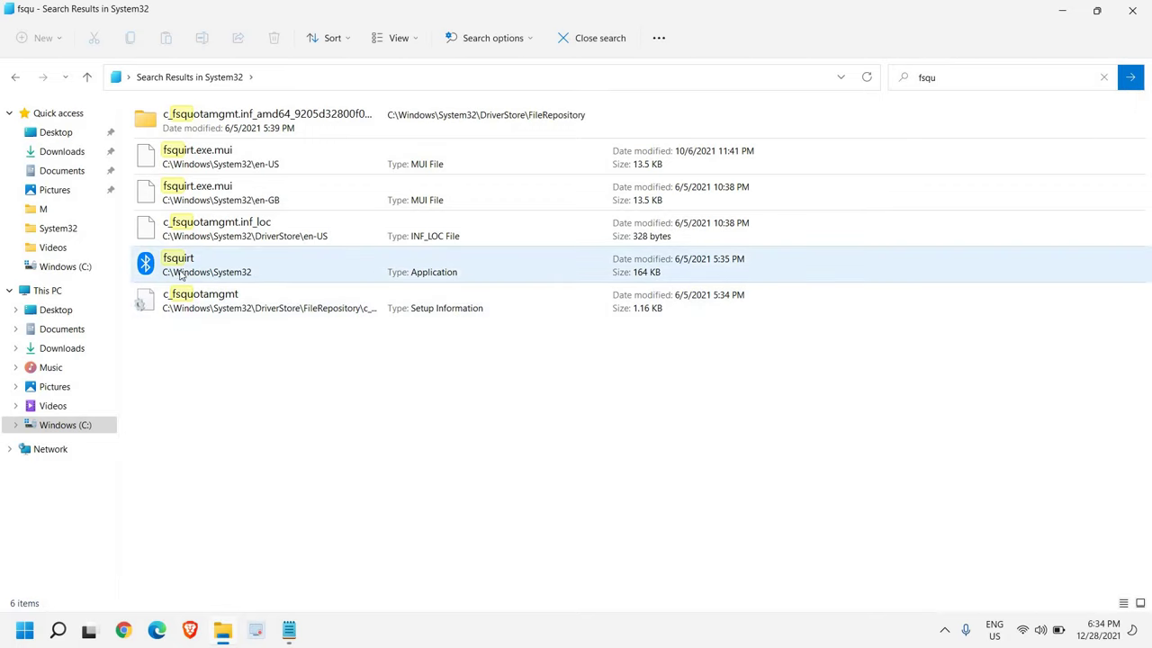
Copy the fsquirt application from the search results.
{"action": "right_click", "coordinate": [223, 267]}
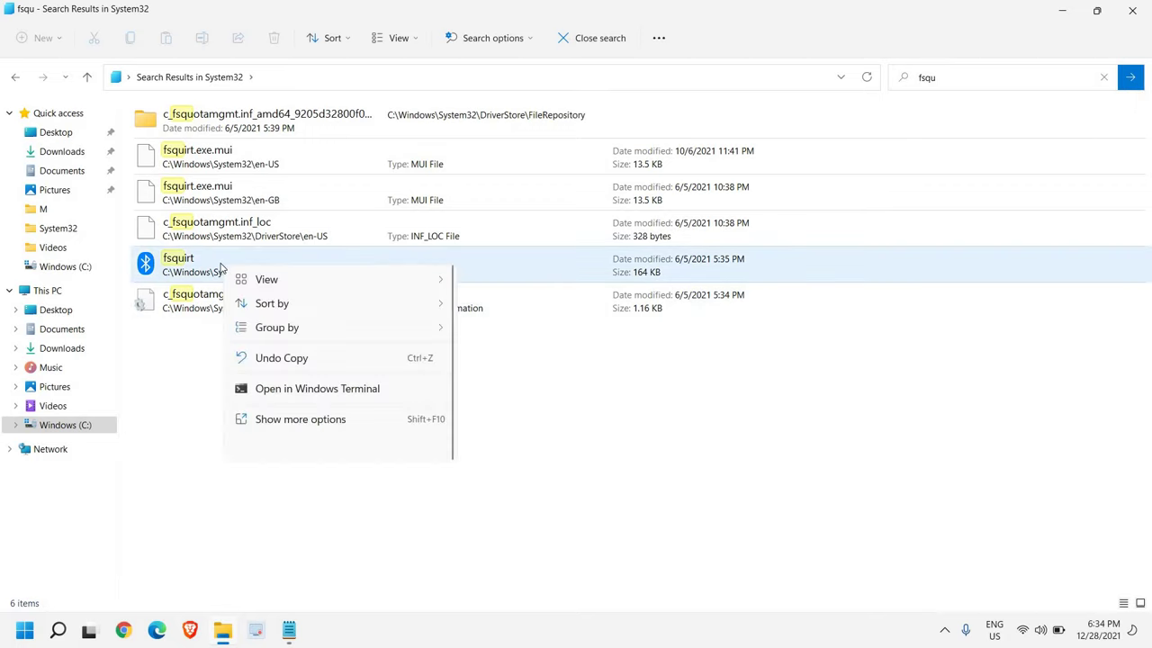
{"action": "left_click", "coordinate": [196, 272]}
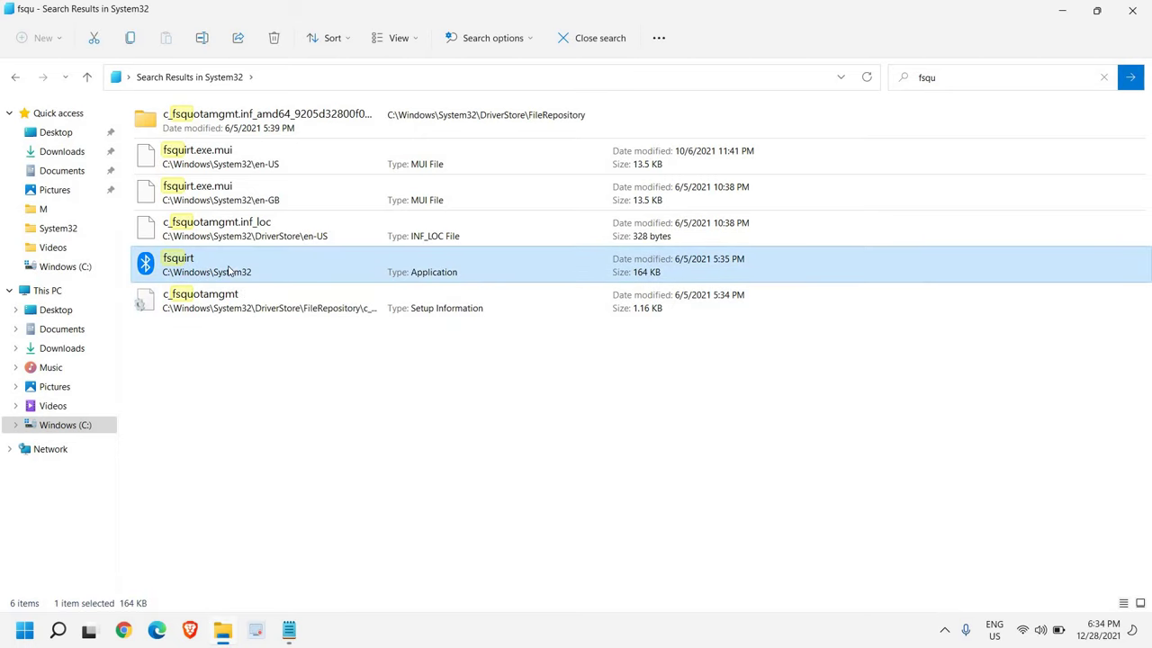
{"action": "right_click", "coordinate": [229, 271]}
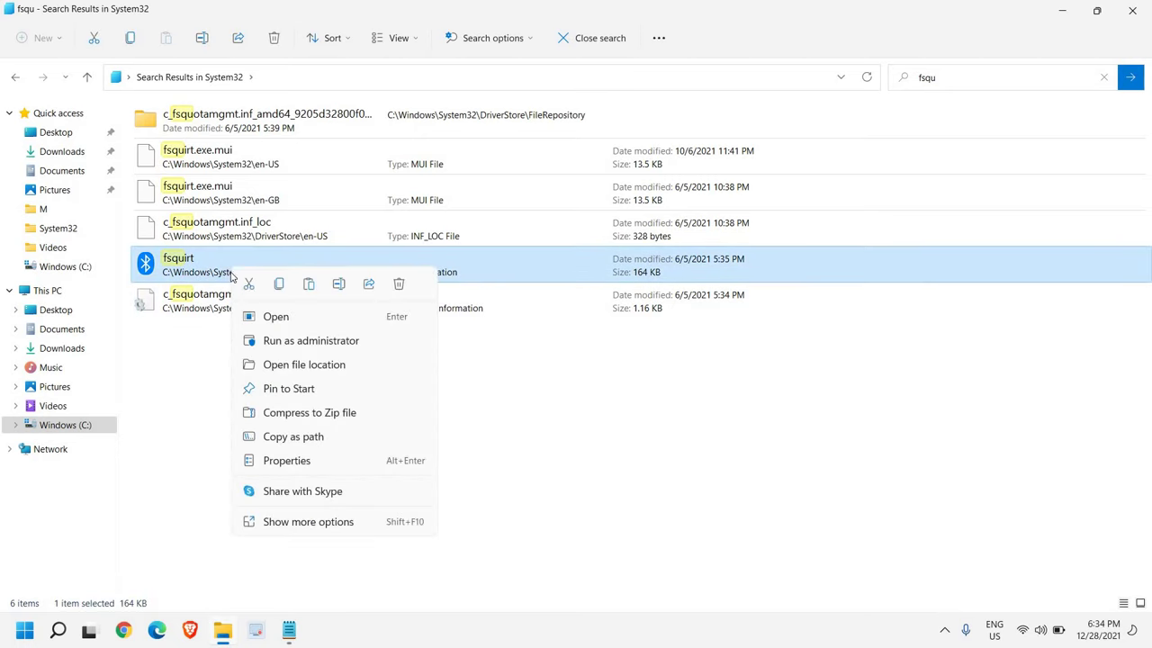
{"action": "left_click", "coordinate": [280, 286]}
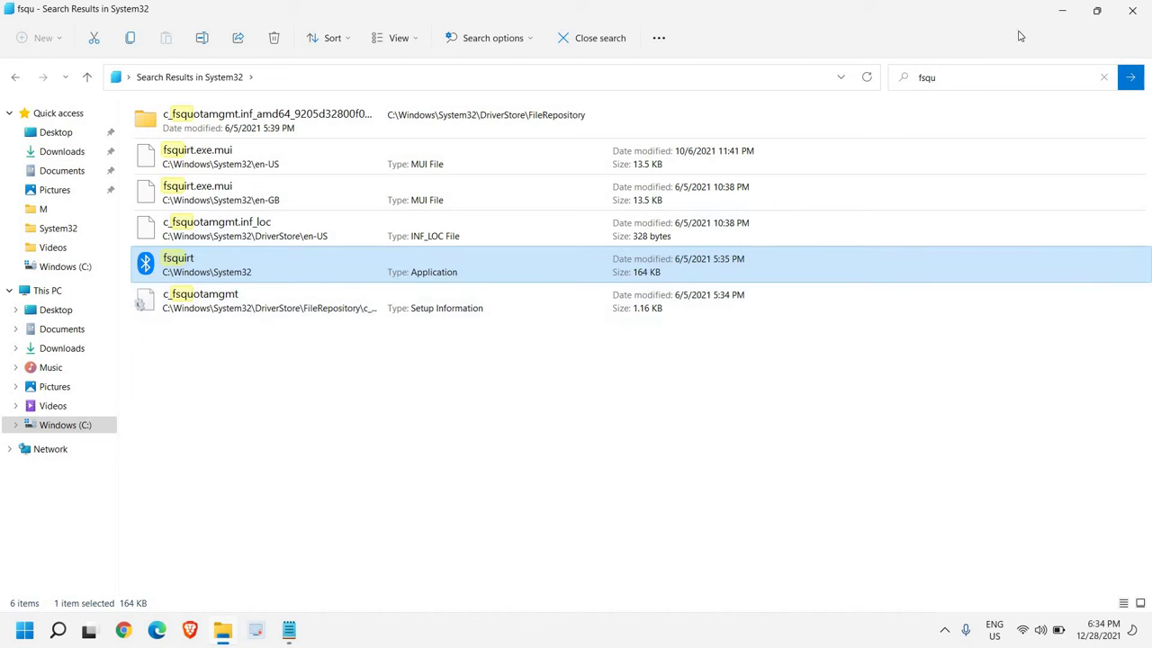
Paste fsquirt onto the desktop, launch it to test Bluetooth File Transfer, then close it.
{"action": "left_click", "coordinate": [1062, 12]}
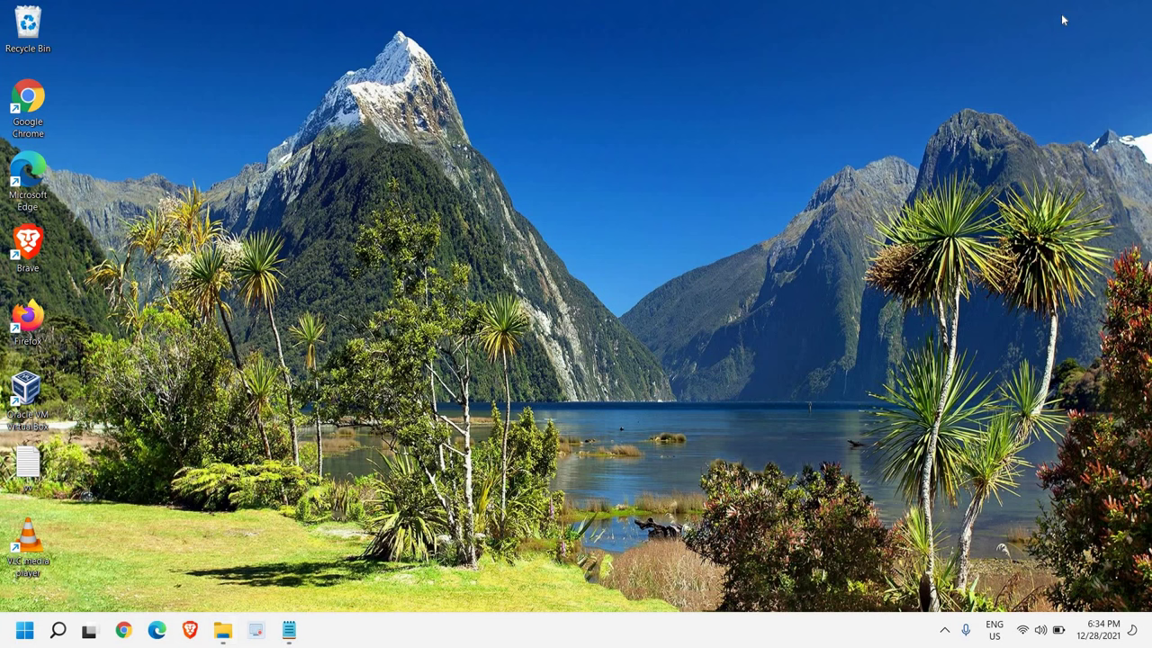
{"action": "right_click", "coordinate": [99, 40]}
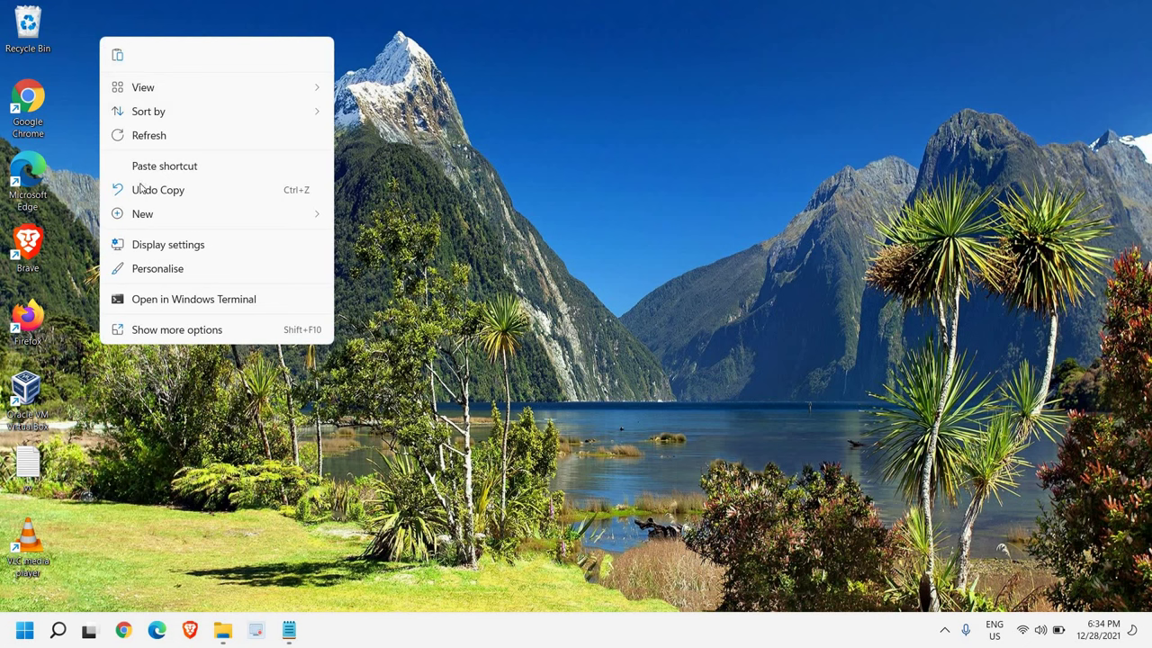
{"action": "left_click", "coordinate": [116, 57]}
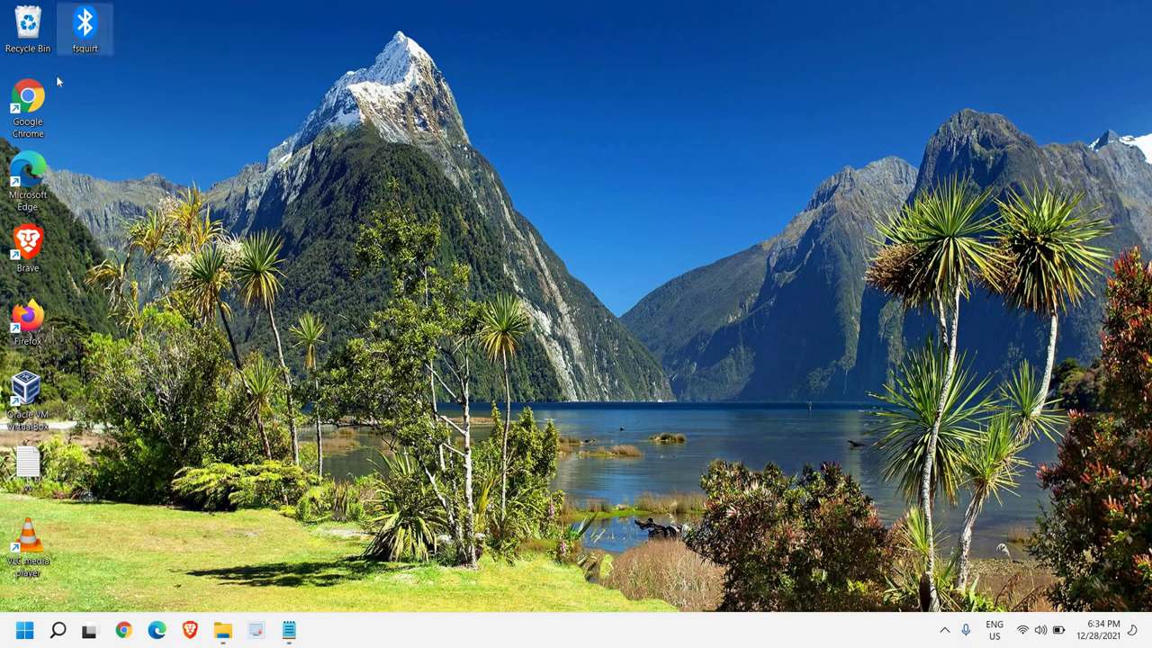
{"action": "double_click", "coordinate": [85, 31]}
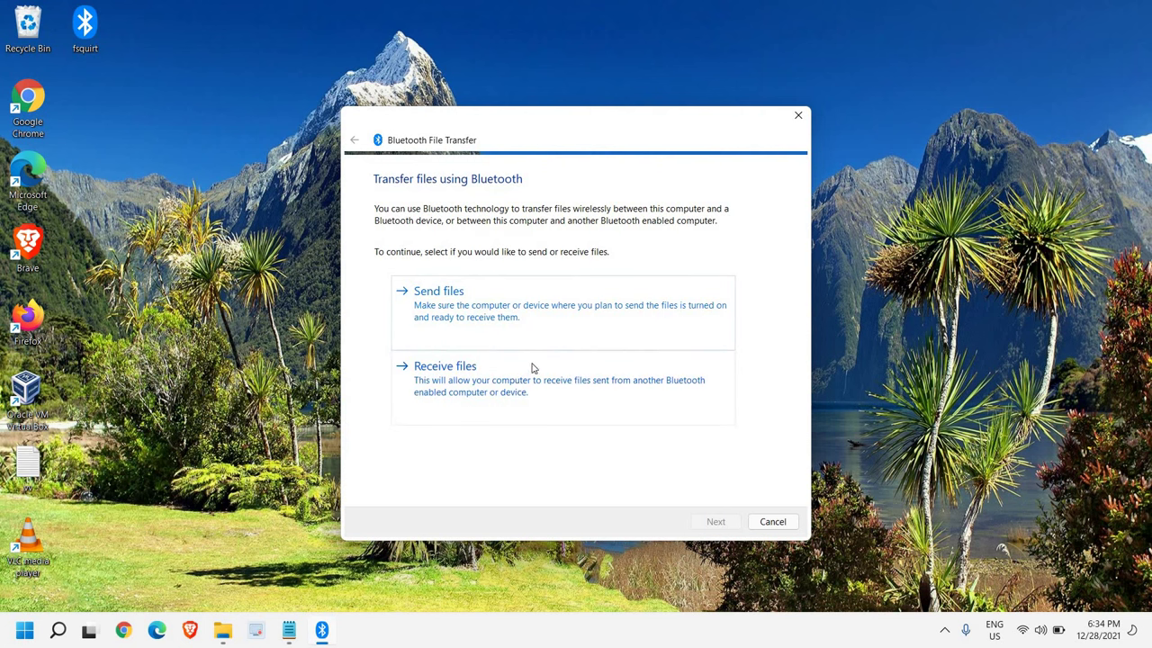
{"action": "key", "text": "Escape"}
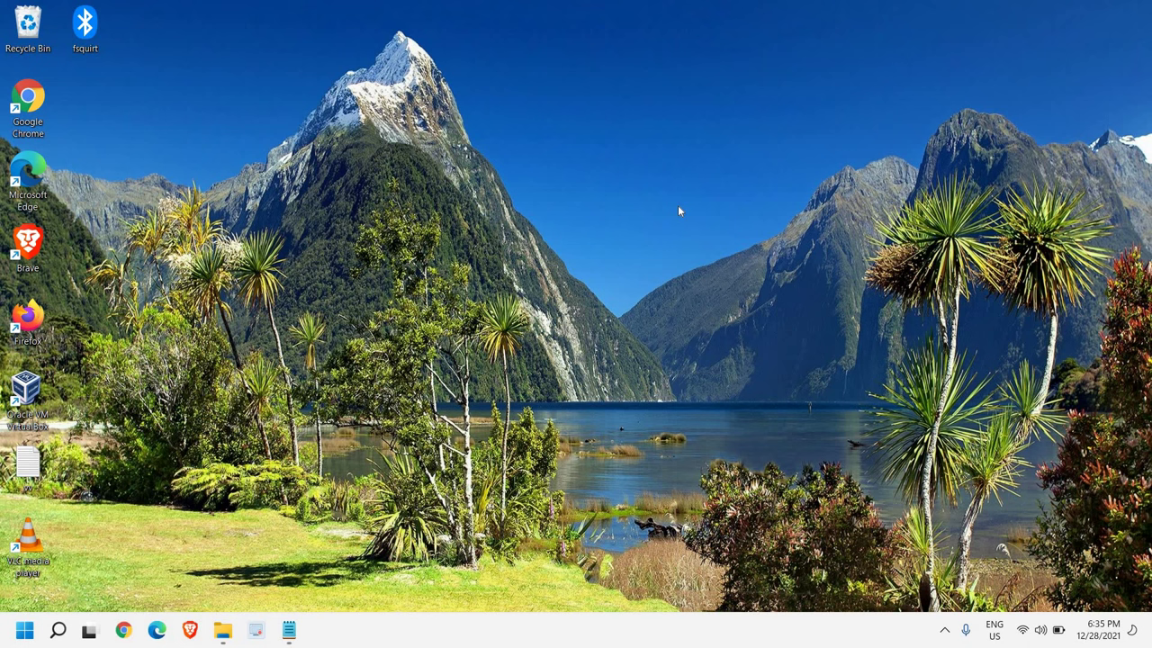
Open Device Manager maximized and check the Bluetooth devices category.
{"action": "right_click", "coordinate": [24, 634]}
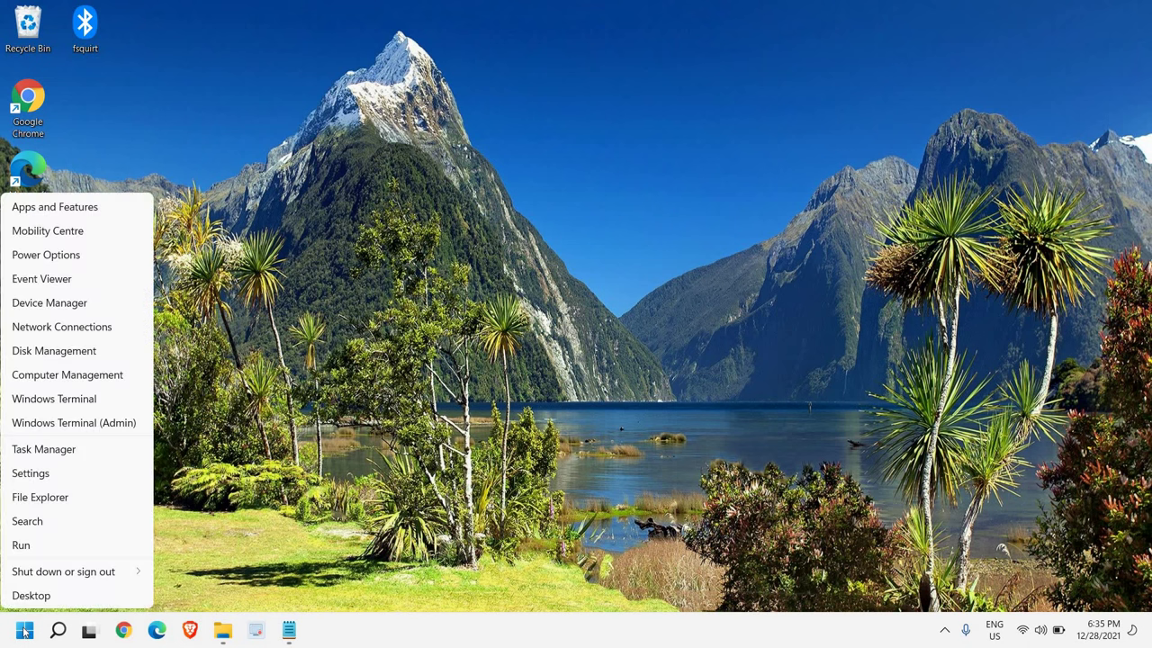
{"action": "left_click", "coordinate": [65, 307]}
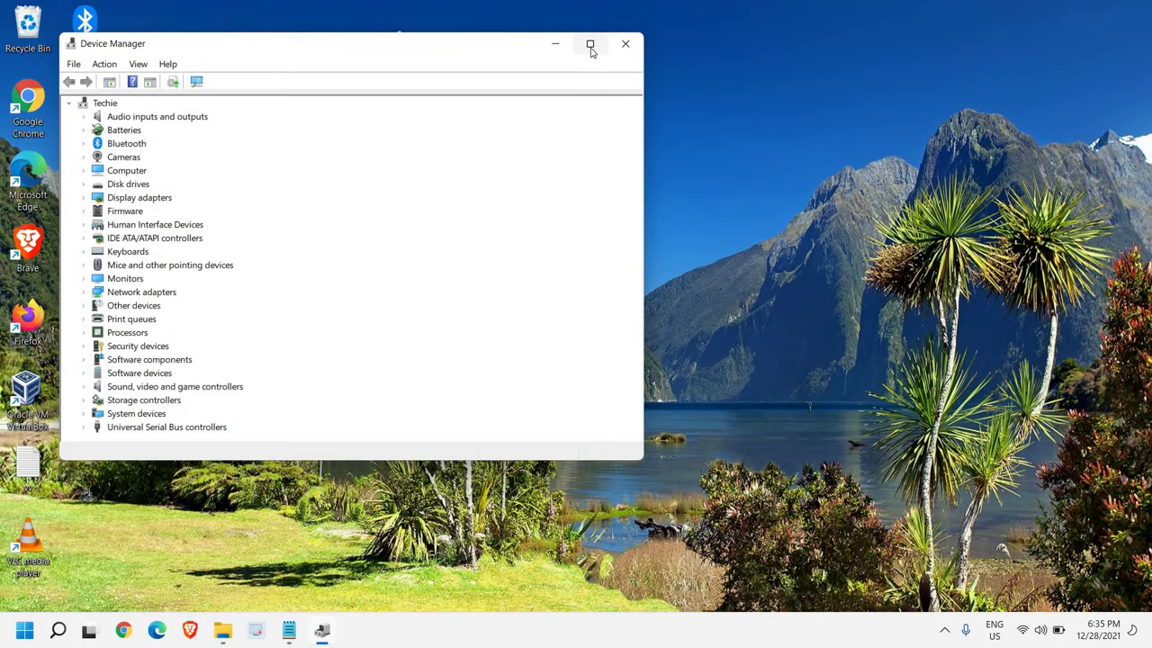
{"action": "left_click", "coordinate": [591, 45]}
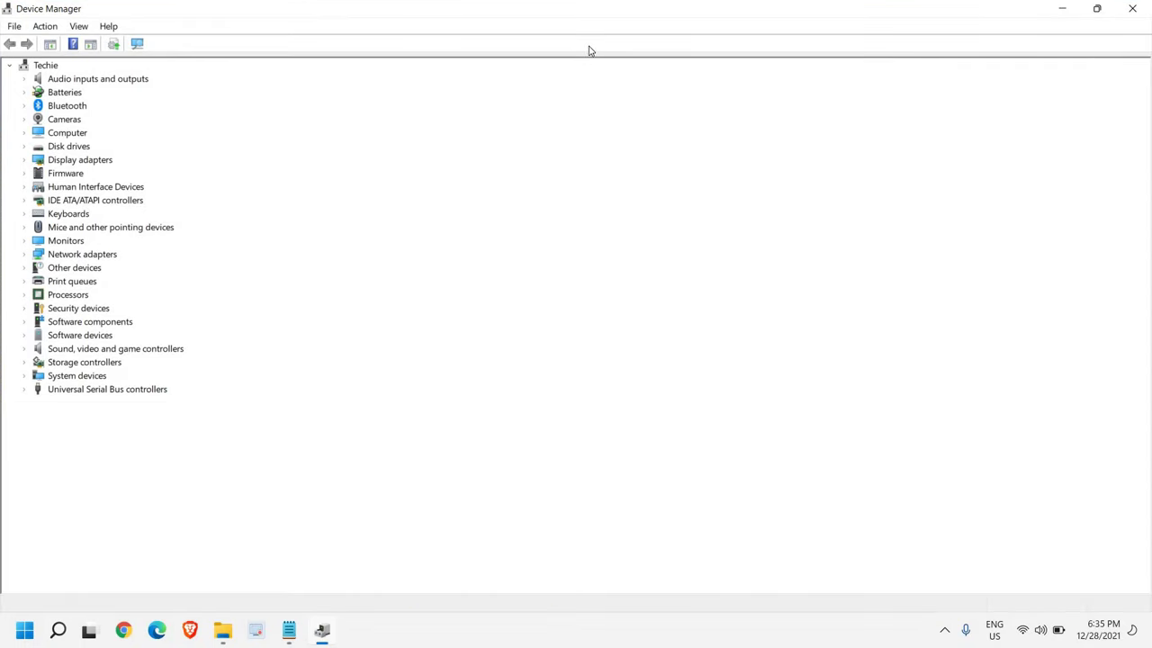
{"action": "left_click", "coordinate": [25, 106]}
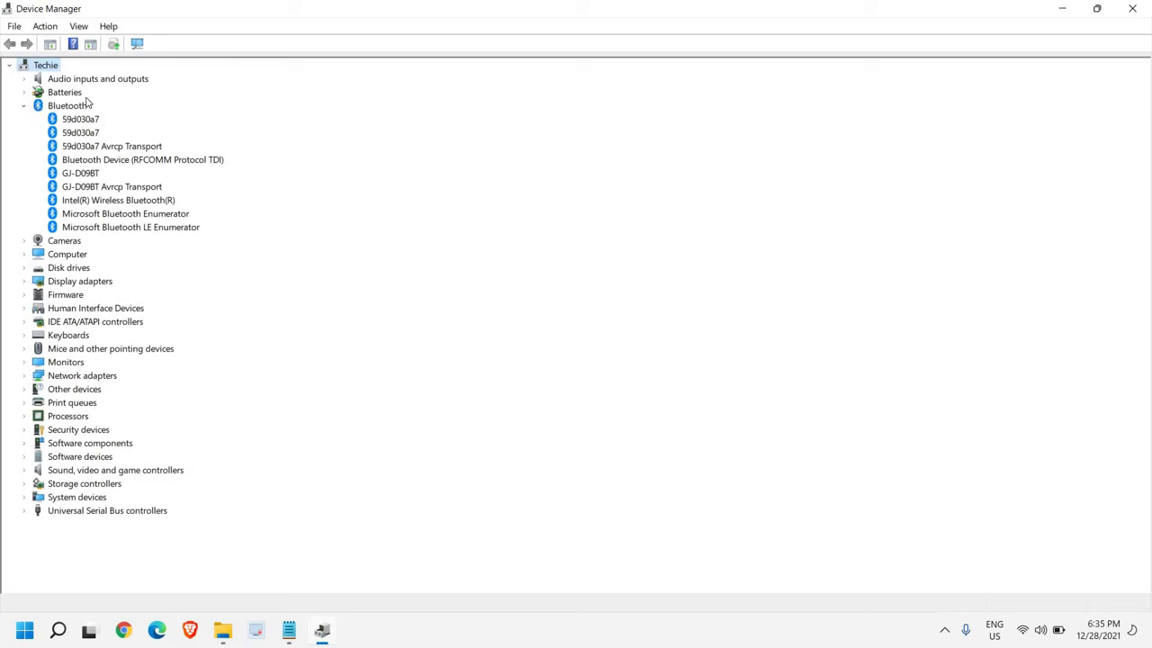
{"action": "left_click", "coordinate": [25, 107]}
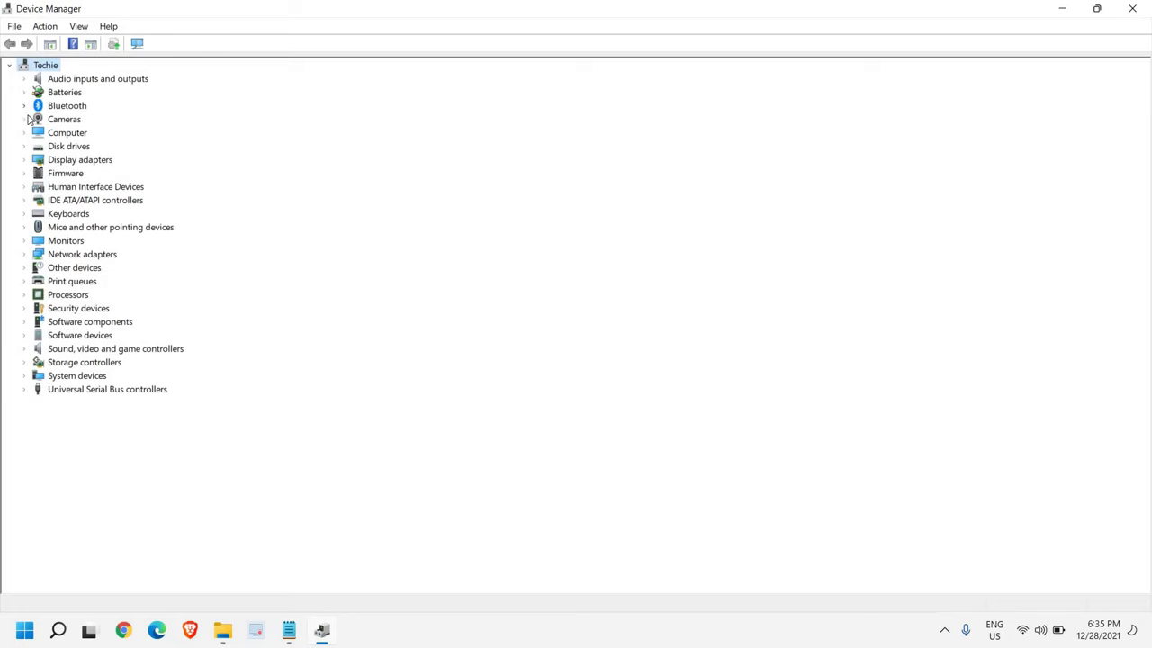
Scan for hardware changes twice, then reopen the Action menu.
{"action": "left_click", "coordinate": [49, 29]}
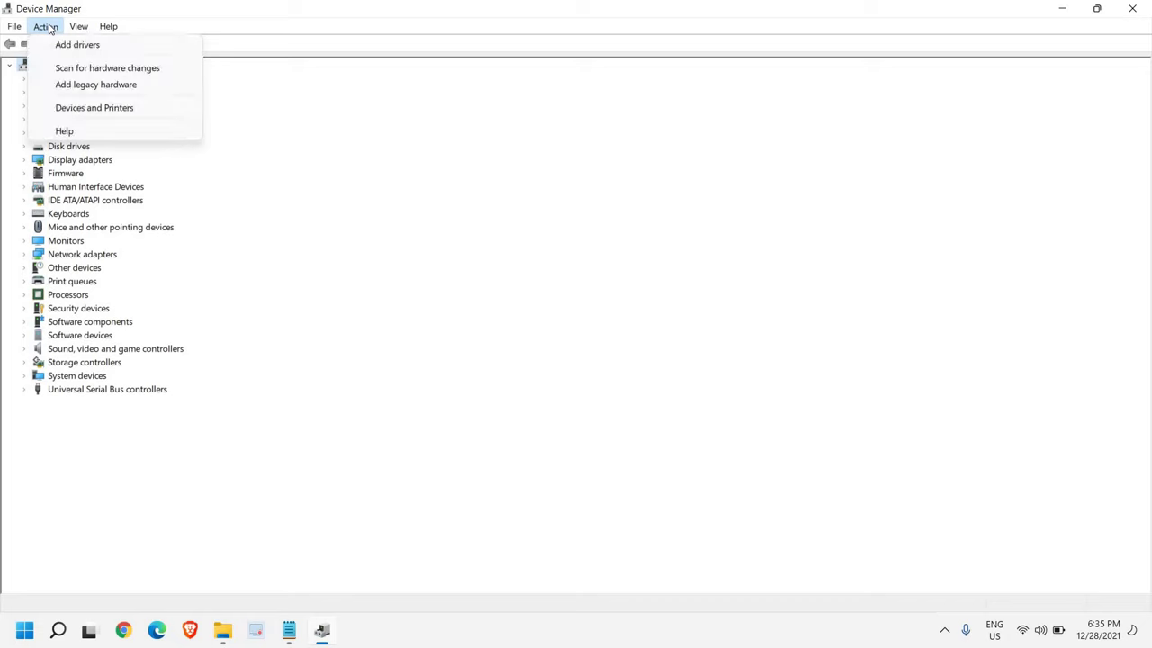
{"action": "left_click", "coordinate": [60, 70]}
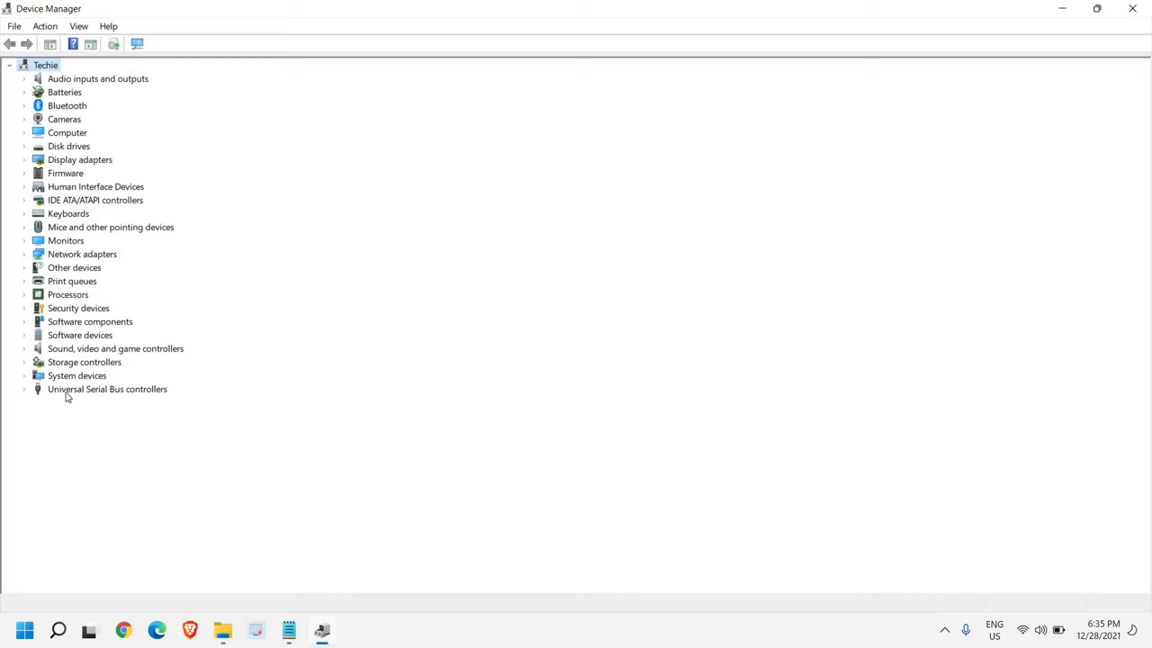
{"action": "right_click", "coordinate": [66, 393]}
{"action": "left_click", "coordinate": [45, 26]}
{"action": "left_click", "coordinate": [91, 72]}
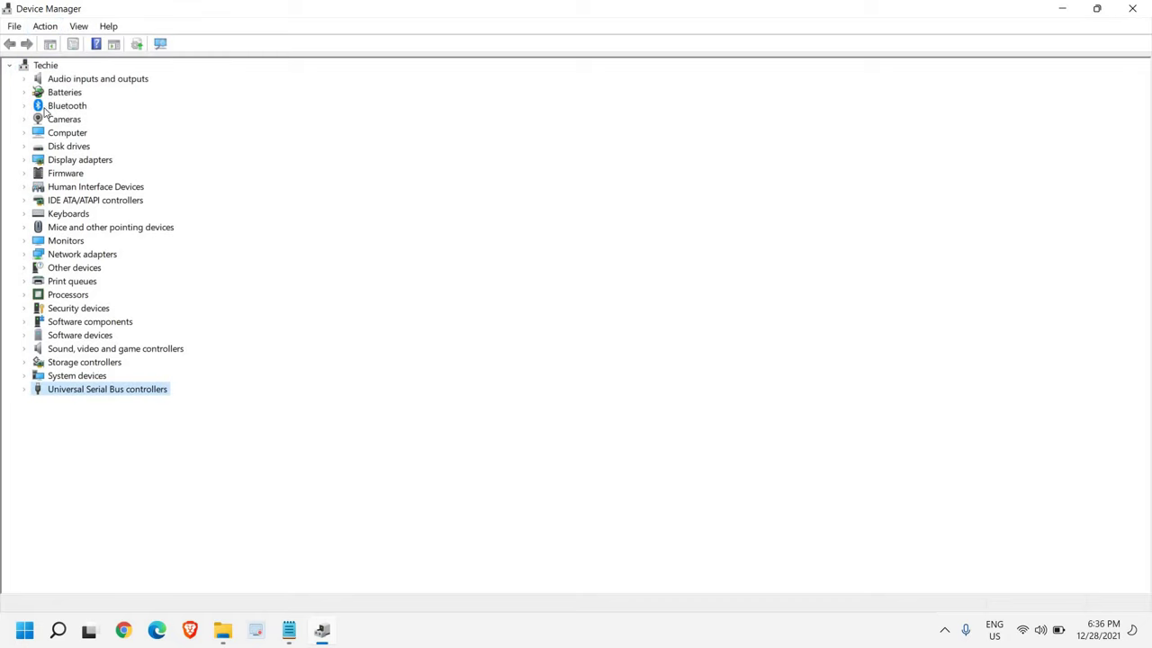
{"action": "left_click", "coordinate": [46, 32]}
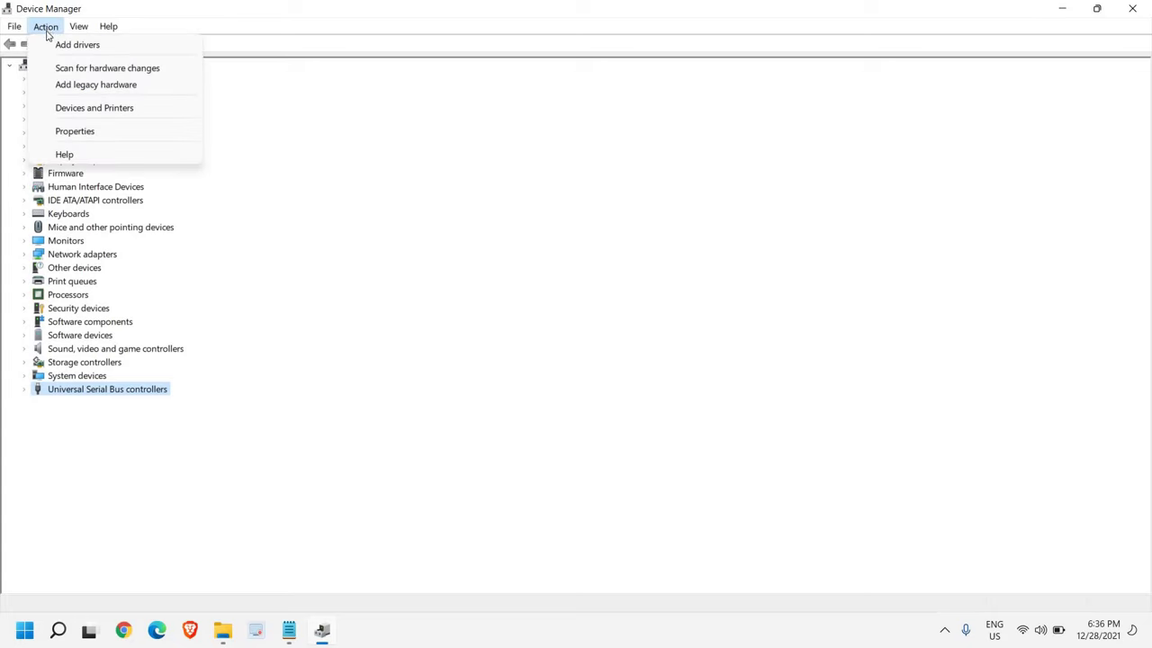
{"action": "left_click", "coordinate": [46, 30]}
{"action": "left_click", "coordinate": [40, 33]}
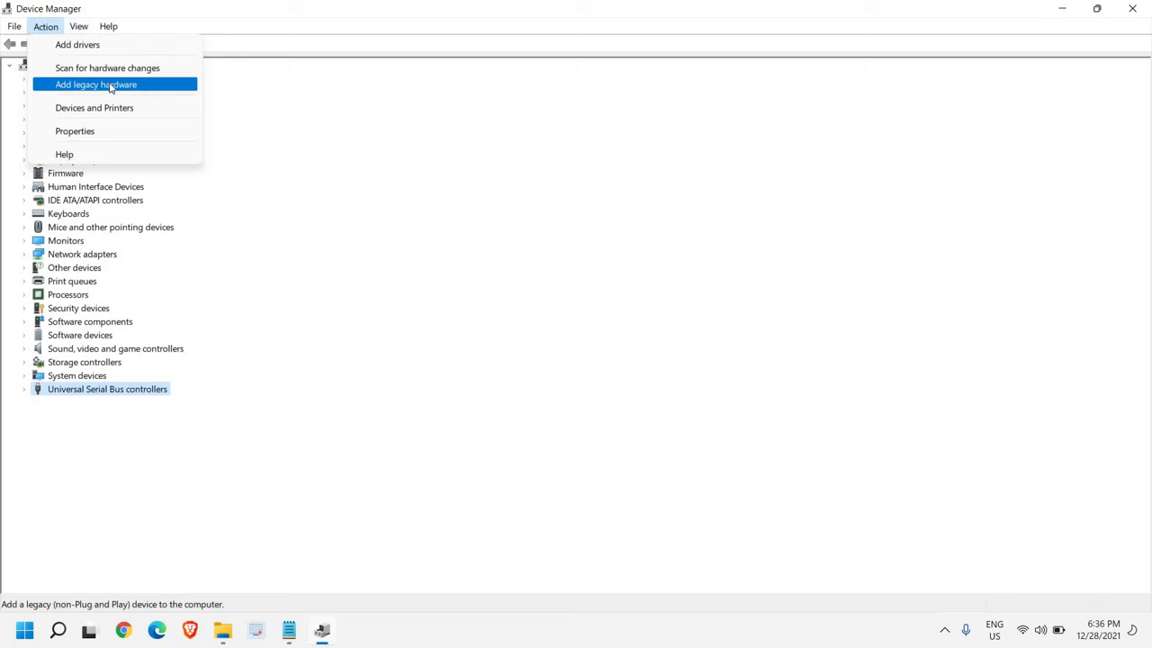
{"action": "left_click", "coordinate": [111, 85]}
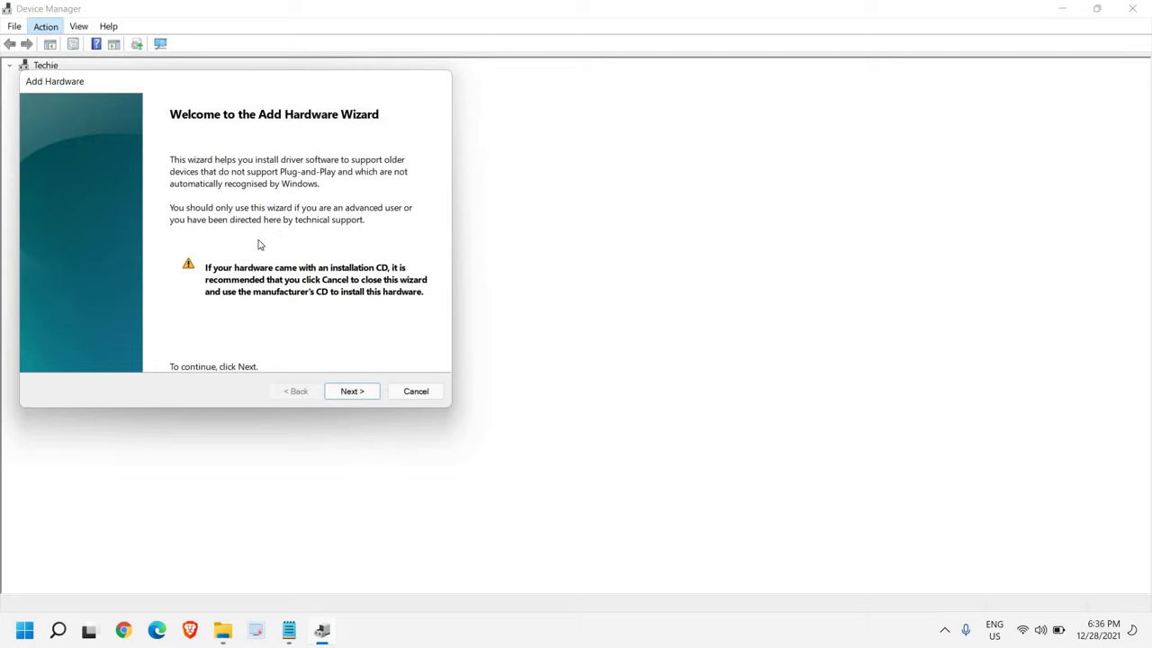
{"action": "left_click", "coordinate": [350, 400]}
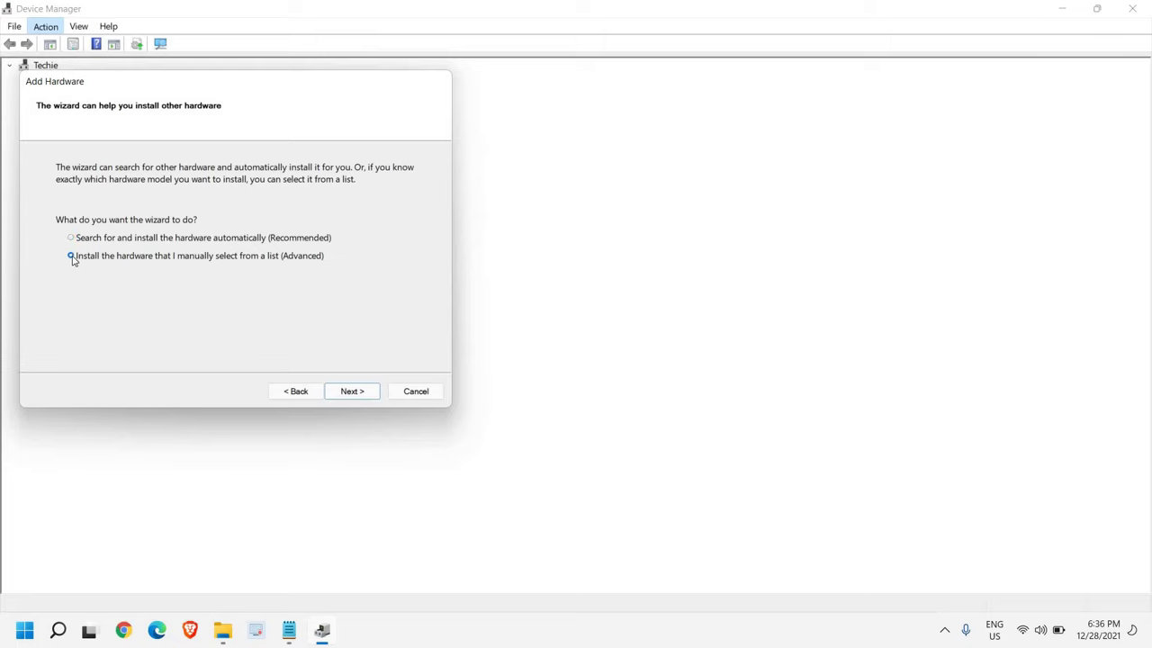
{"action": "left_click", "coordinate": [346, 394]}
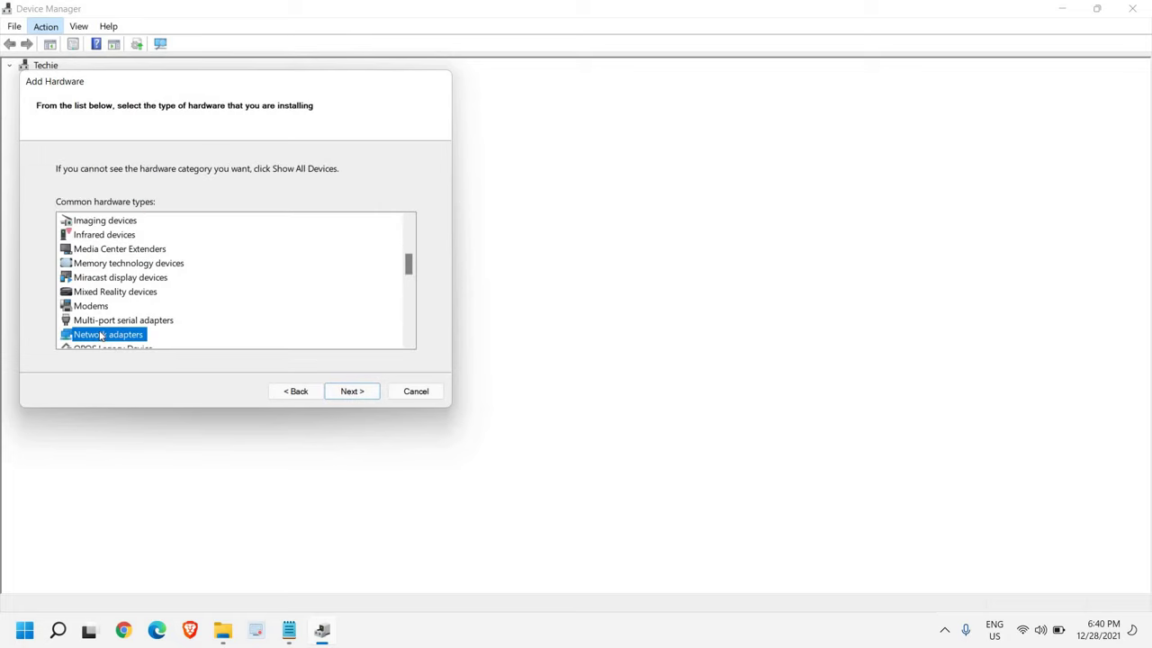
{"action": "left_click", "coordinate": [350, 397]}
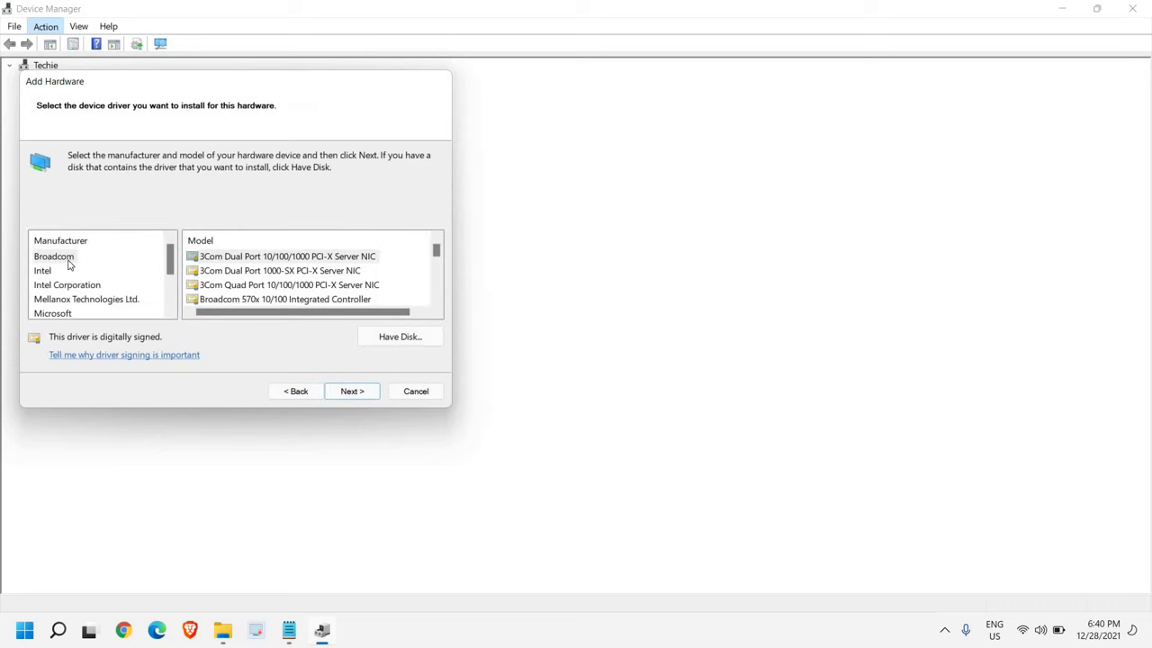
{"action": "scroll", "coordinate": [87, 300], "scroll_direction": "down", "scroll_amount": 2}
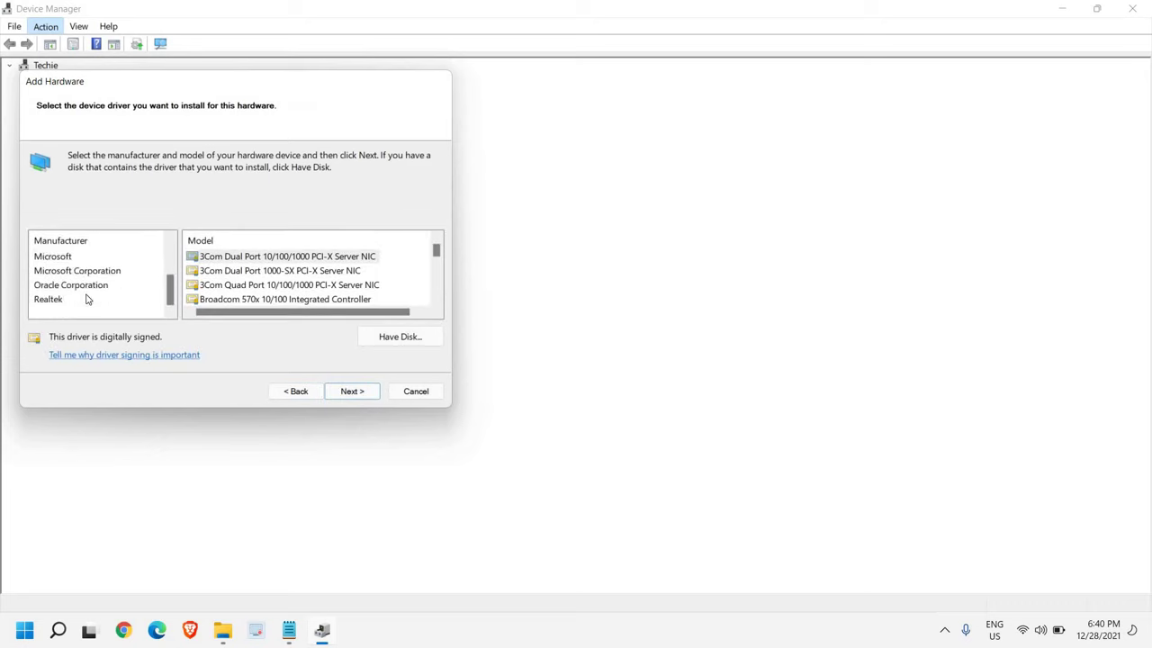
{"action": "left_click", "coordinate": [53, 259]}
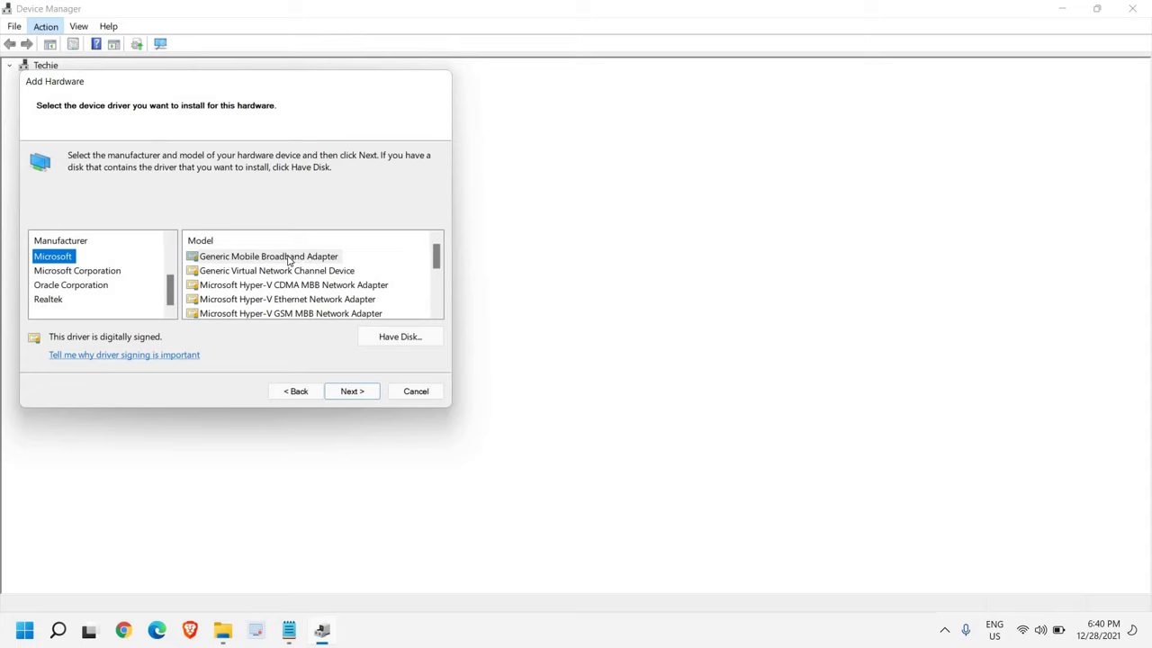
{"action": "left_click_drag", "start_coordinate": [258, 261], "coordinate": [256, 300]}
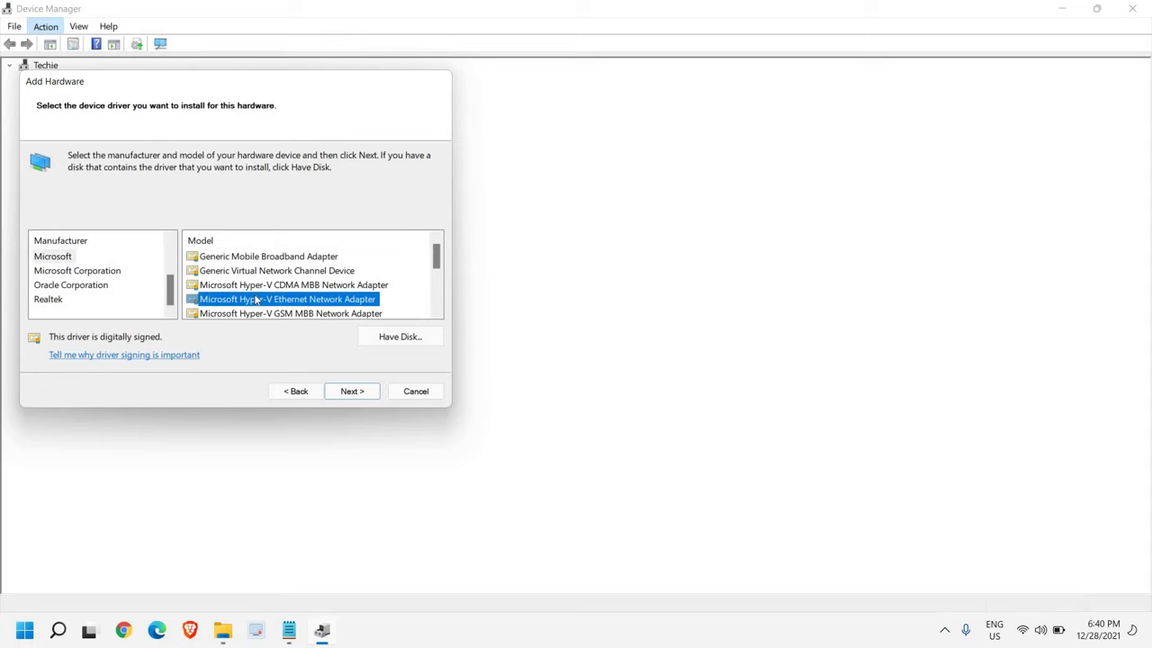
{"action": "scroll", "coordinate": [256, 302], "scroll_direction": "down", "scroll_amount": 3}
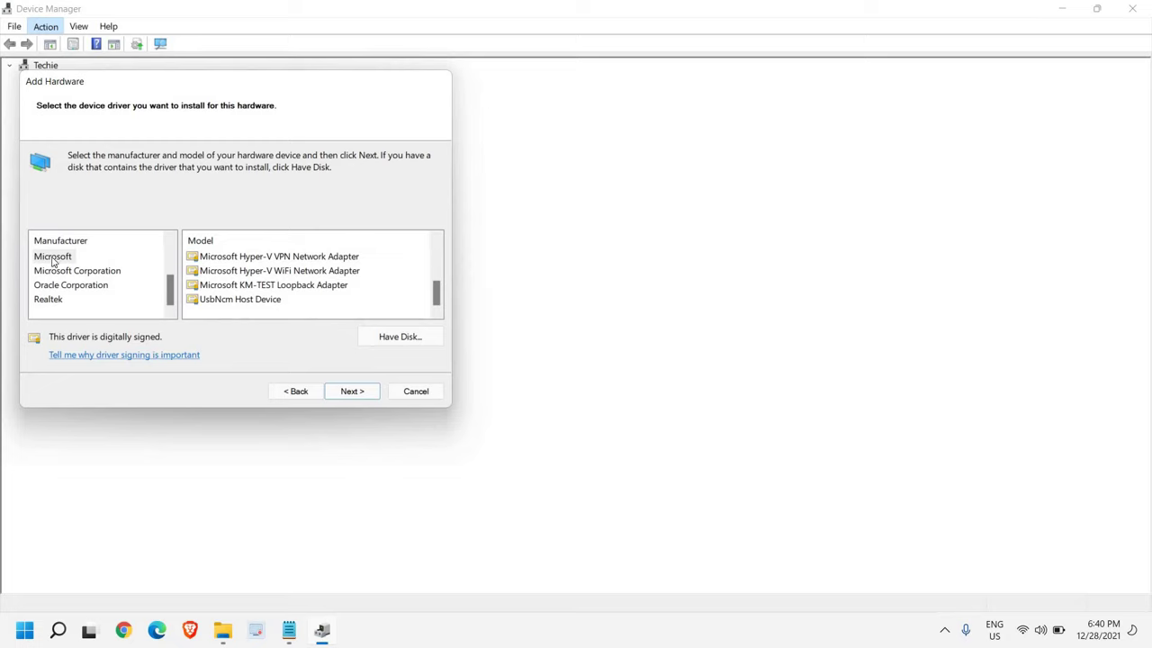
{"action": "left_click", "coordinate": [74, 275]}
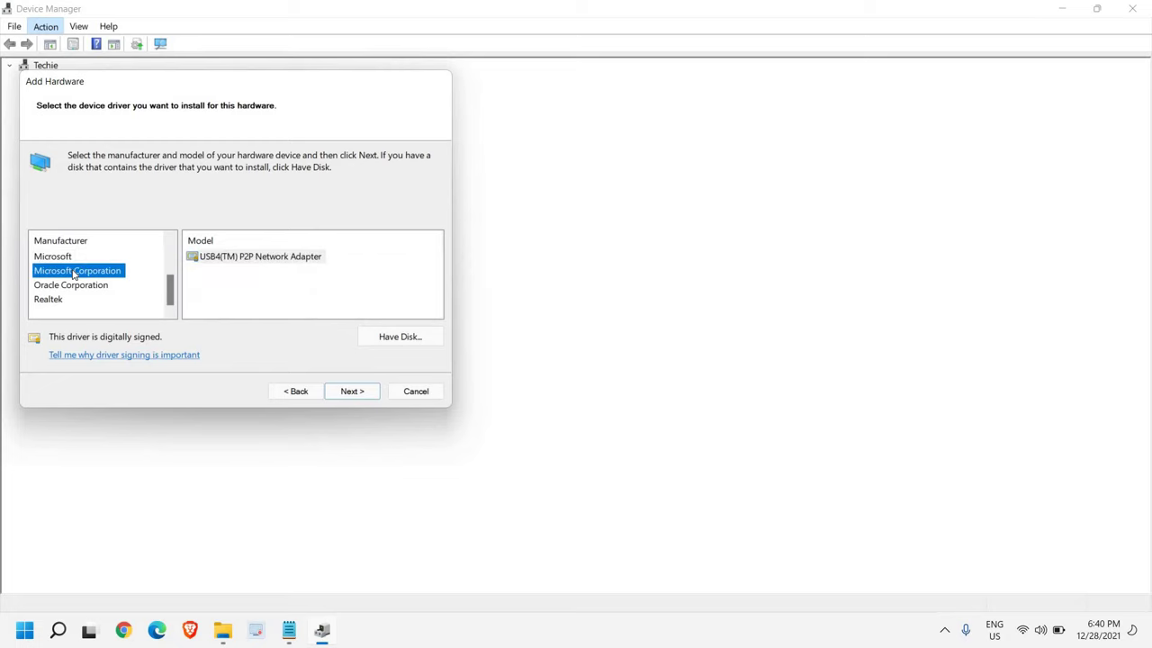
{"action": "left_click", "coordinate": [225, 263]}
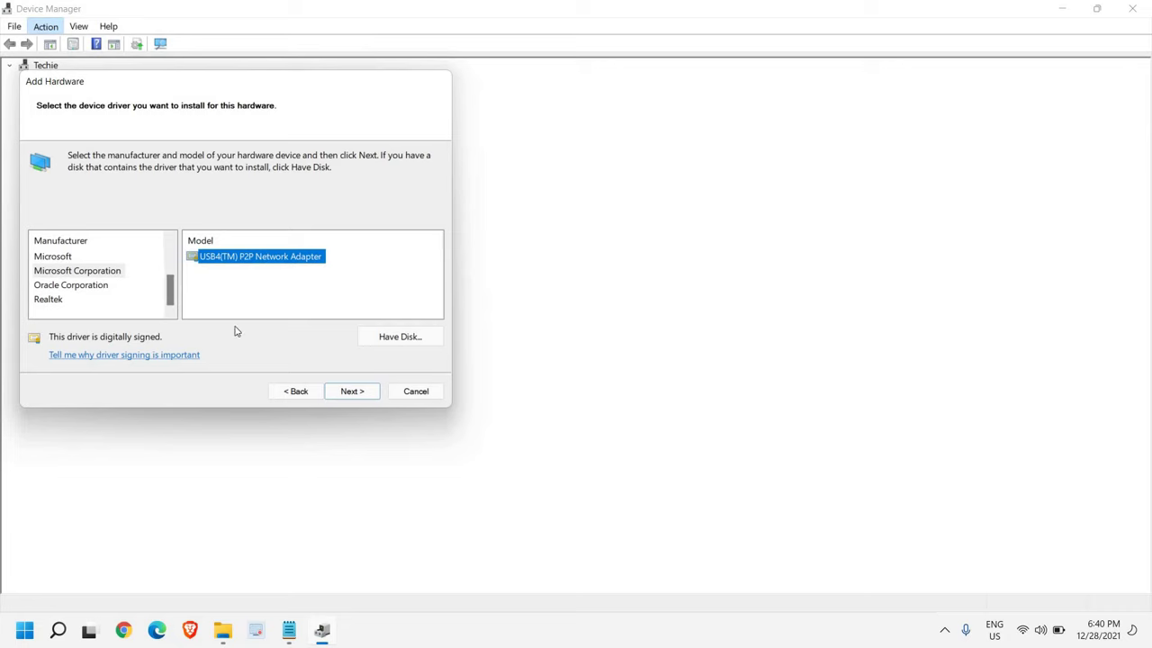
{"action": "left_click", "coordinate": [51, 256]}
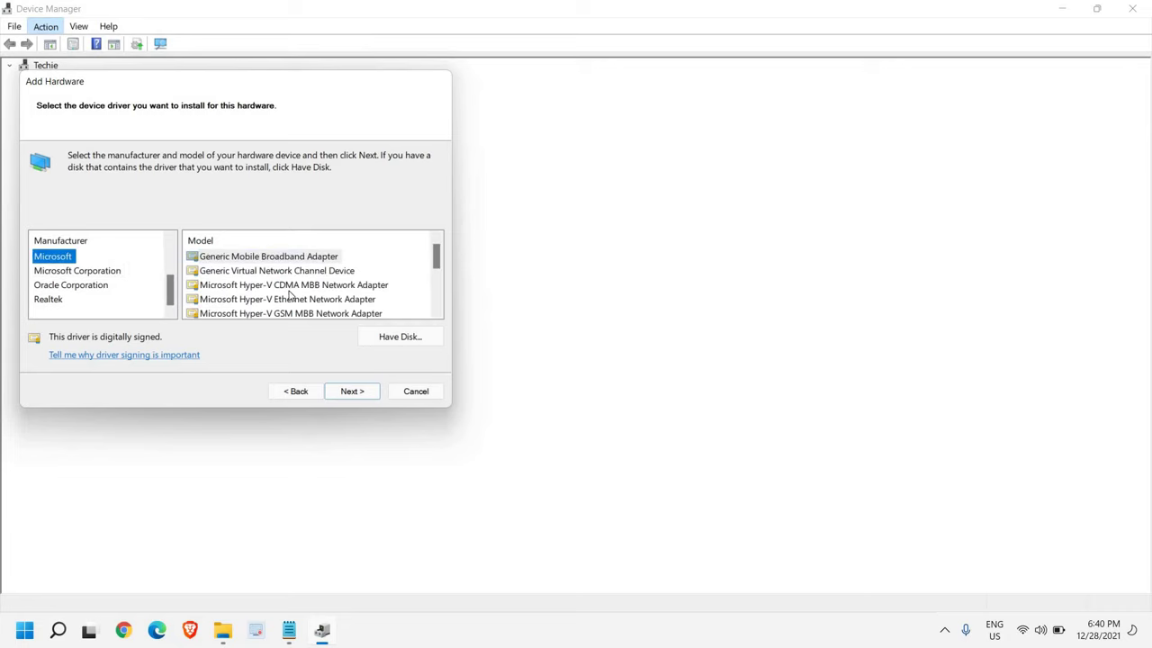
{"action": "left_click", "coordinate": [291, 286]}
{"action": "key", "text": "End"}
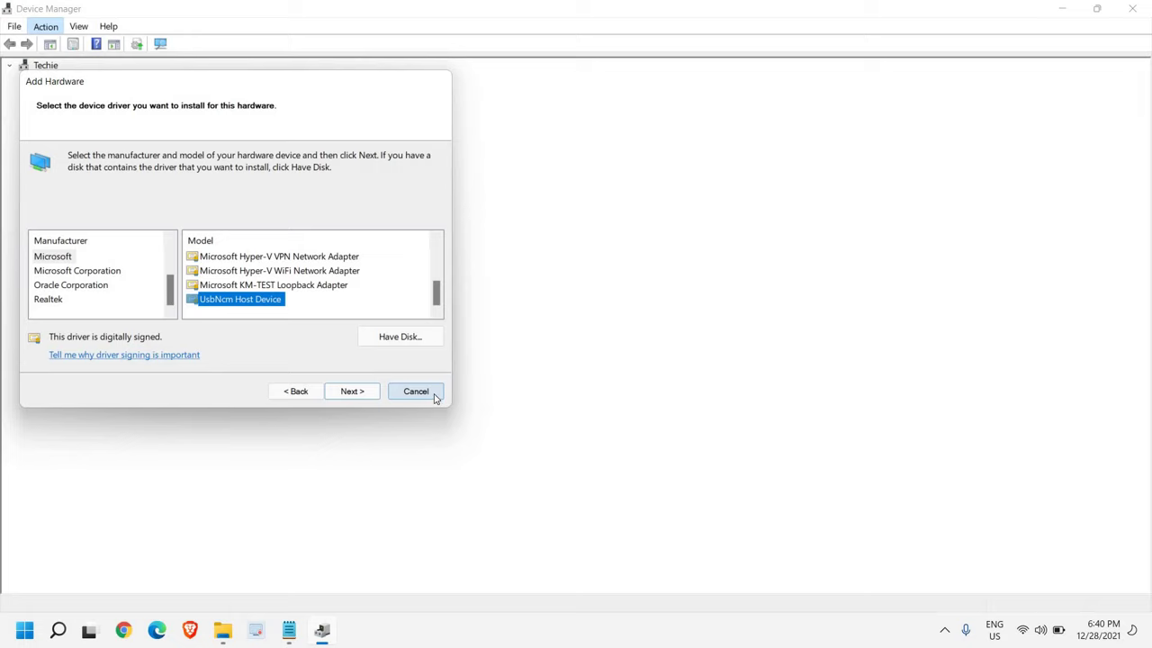
{"action": "left_click", "coordinate": [435, 396]}
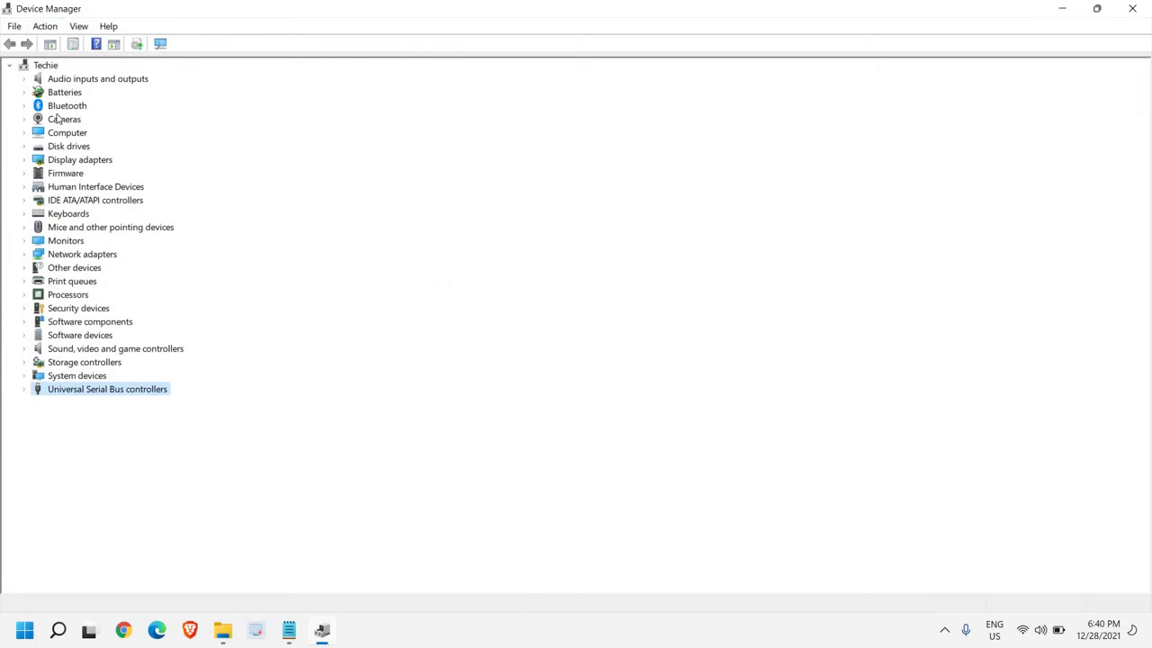
Close Device Manager and search Google in Chrome for 'intel bluetooth driver'.
{"action": "left_click", "coordinate": [1134, 11]}
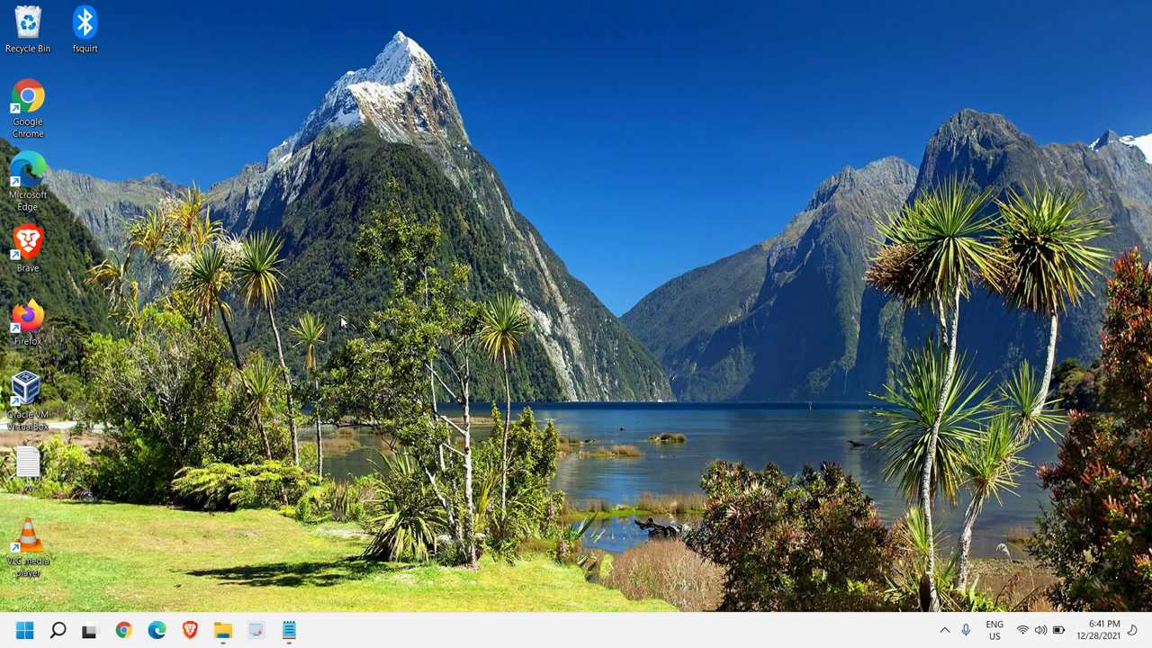
{"action": "left_click", "coordinate": [124, 630]}
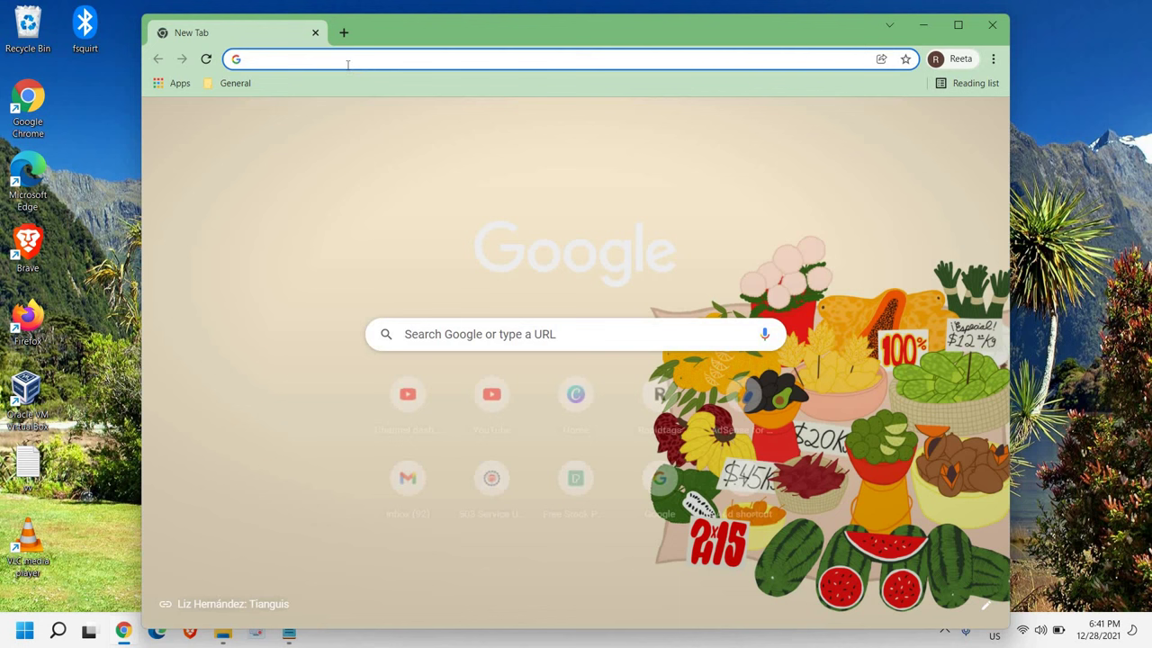
{"action": "left_click", "coordinate": [347, 63]}
{"action": "type", "text": "inte"}
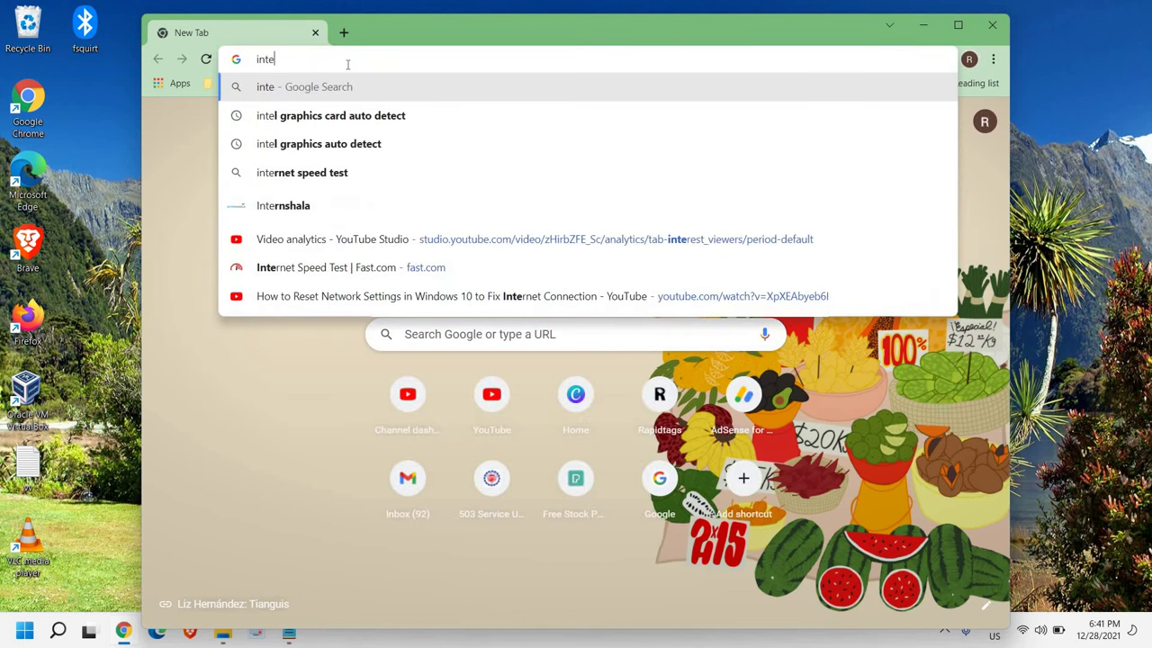
{"action": "type", "text": "l blue"}
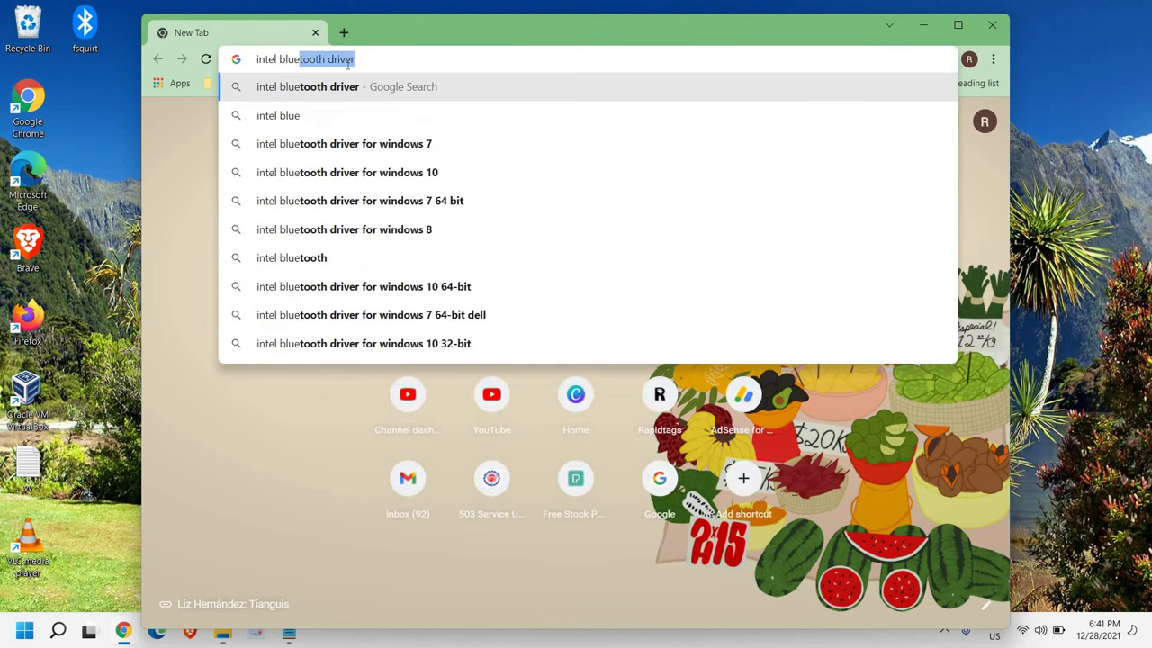
{"action": "key", "text": "End"}
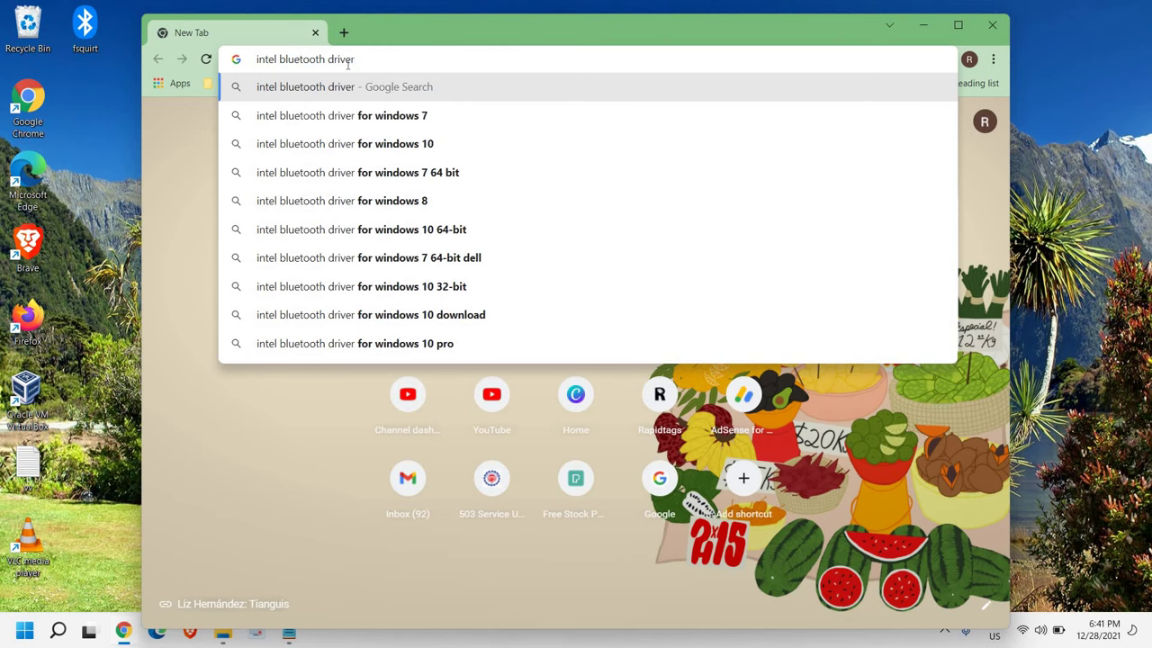
{"action": "key", "text": "Return"}
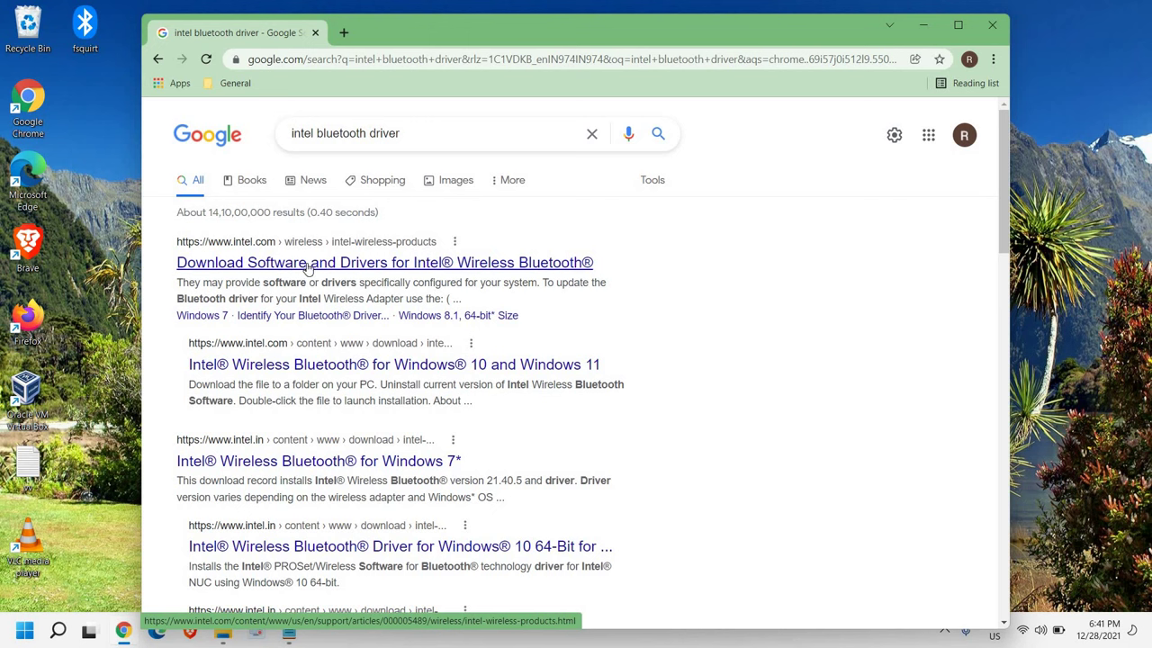
Open Intel's Bluetooth driver download page in a maximized browser.
{"action": "left_click", "coordinate": [520, 270]}
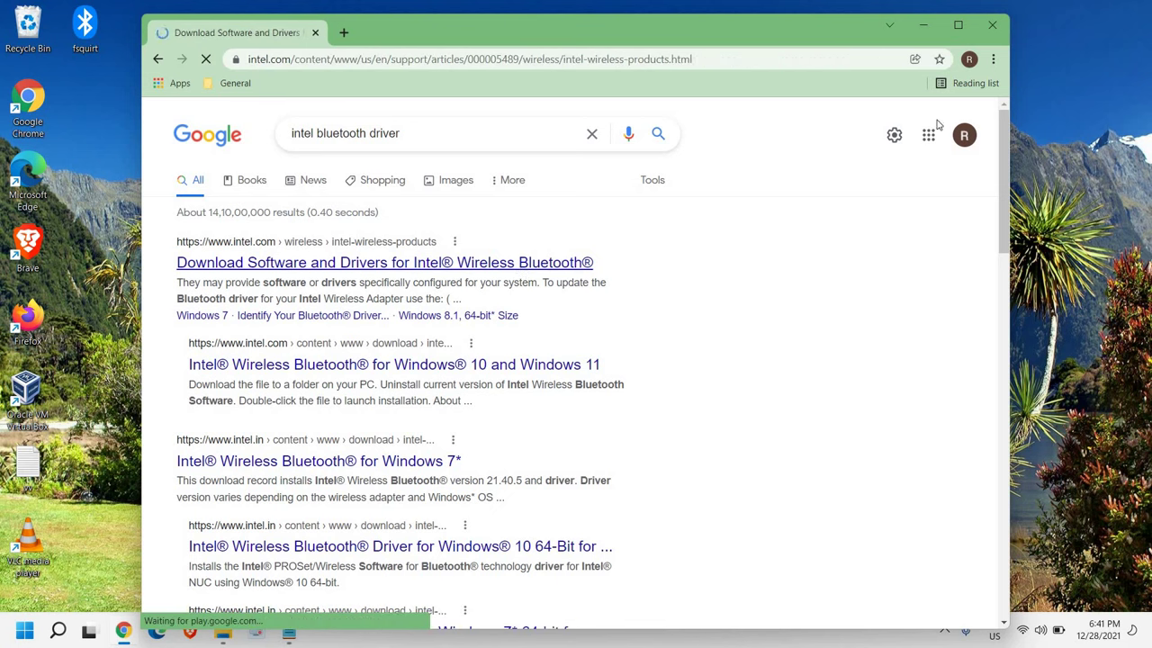
{"action": "left_click", "coordinate": [958, 25]}
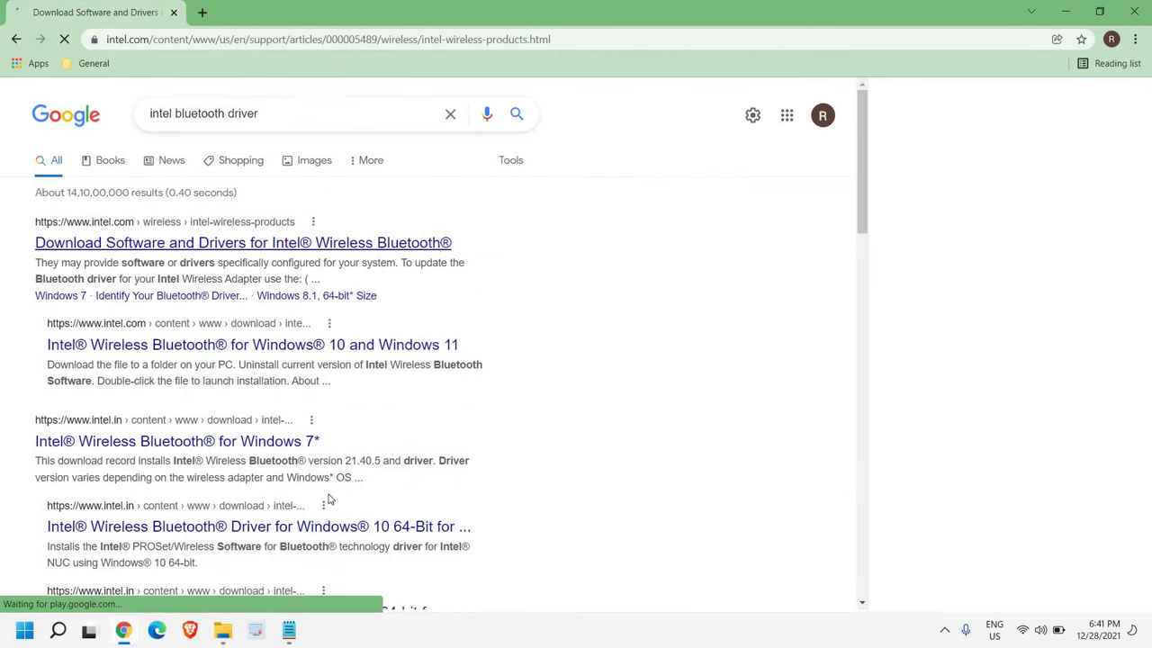
{"action": "scroll", "coordinate": [427, 459], "scroll_direction": "down", "scroll_amount": 5}
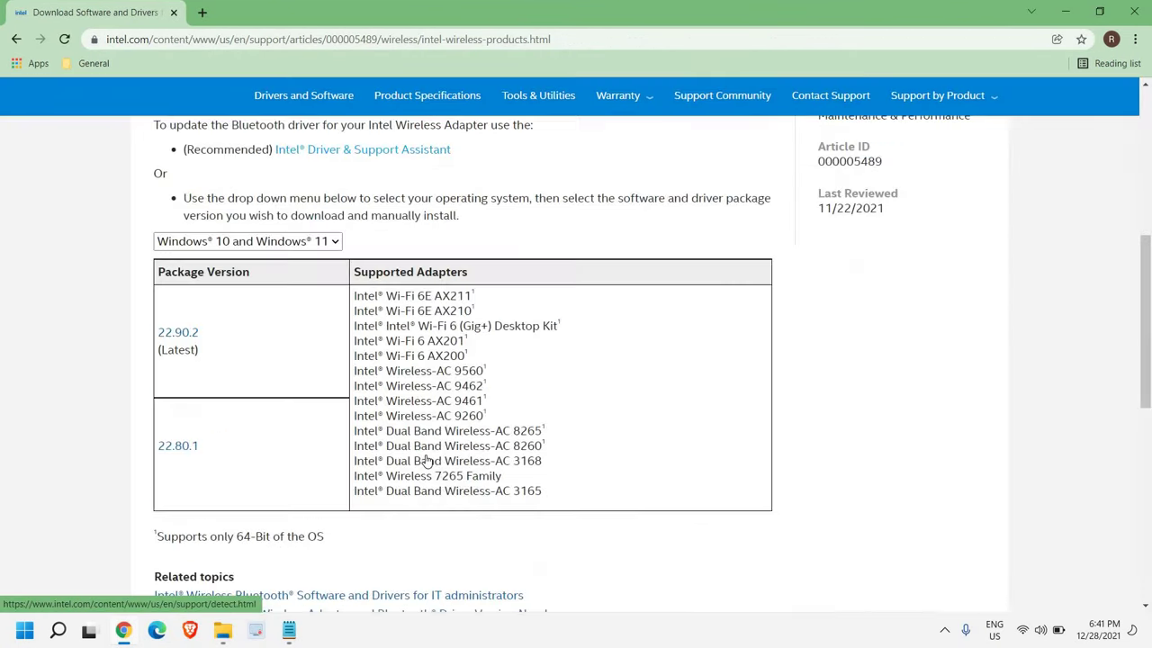
{"action": "scroll", "coordinate": [427, 460], "scroll_direction": "up", "scroll_amount": 4}
{"action": "left_click_drag", "start_coordinate": [154, 316], "coordinate": [598, 318]}
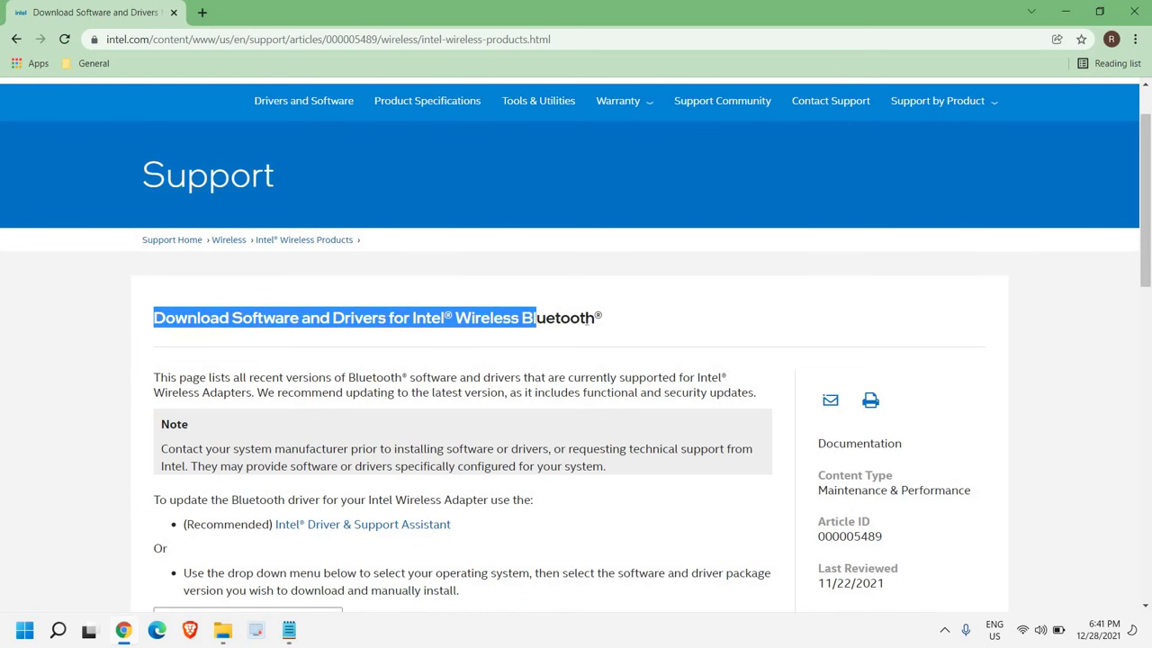
{"action": "scroll", "coordinate": [562, 450], "scroll_direction": "down", "scroll_amount": 4}
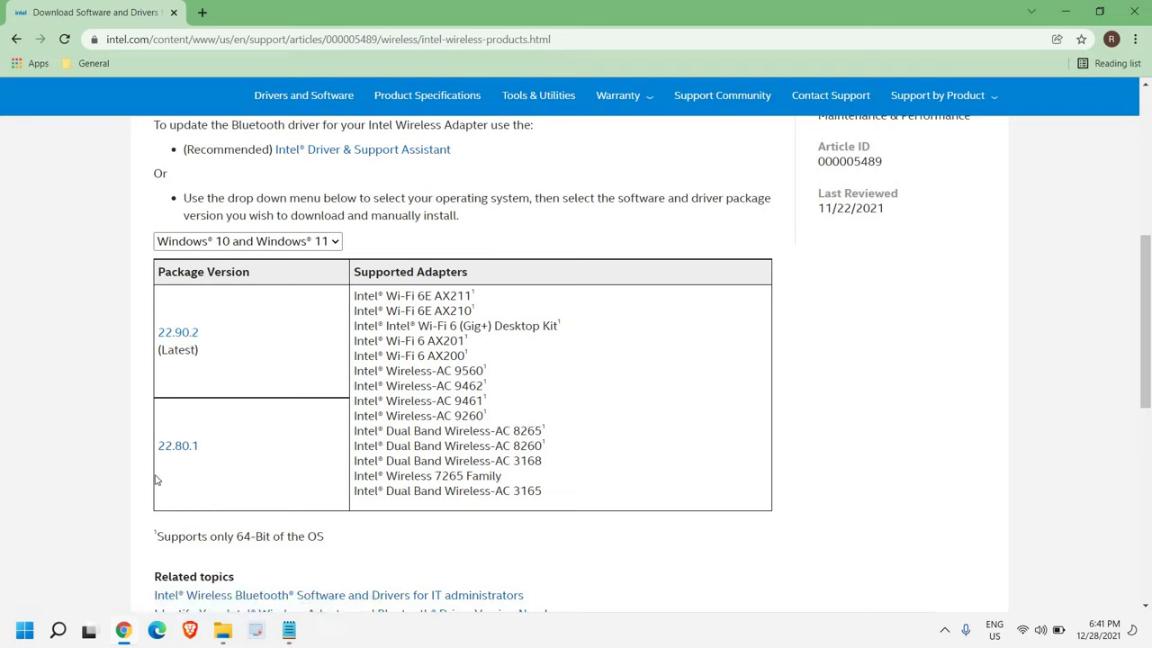
Filter the driver packages by OS, settling on Windows 10 and Windows 11.
{"action": "left_click", "coordinate": [294, 244]}
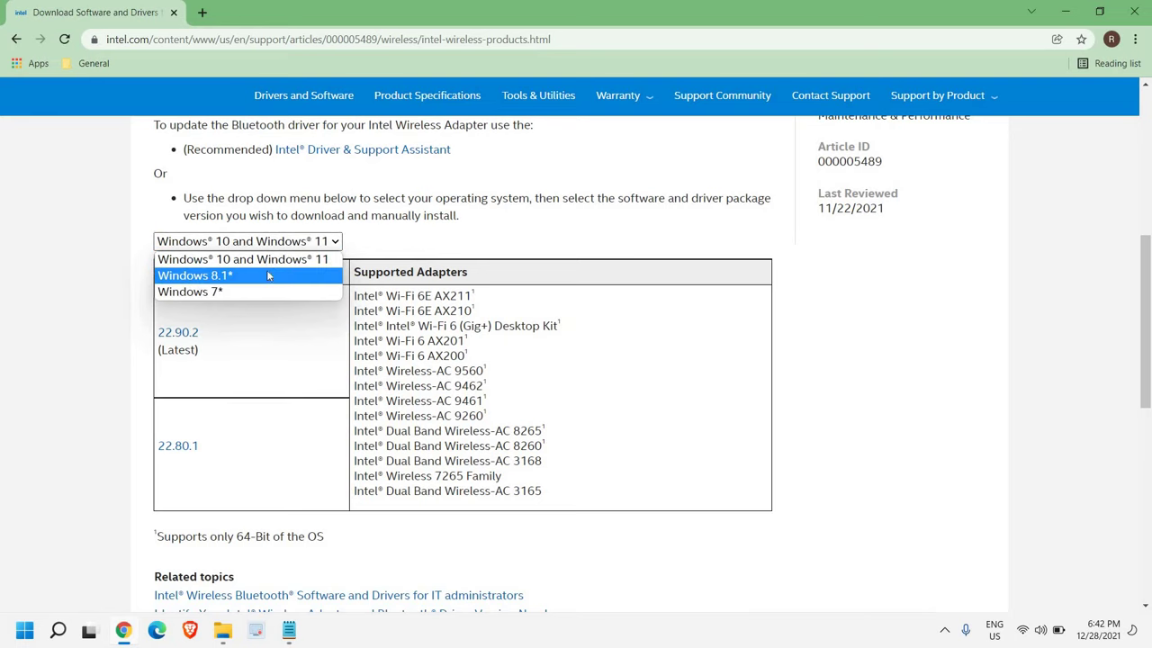
{"action": "left_click", "coordinate": [214, 281]}
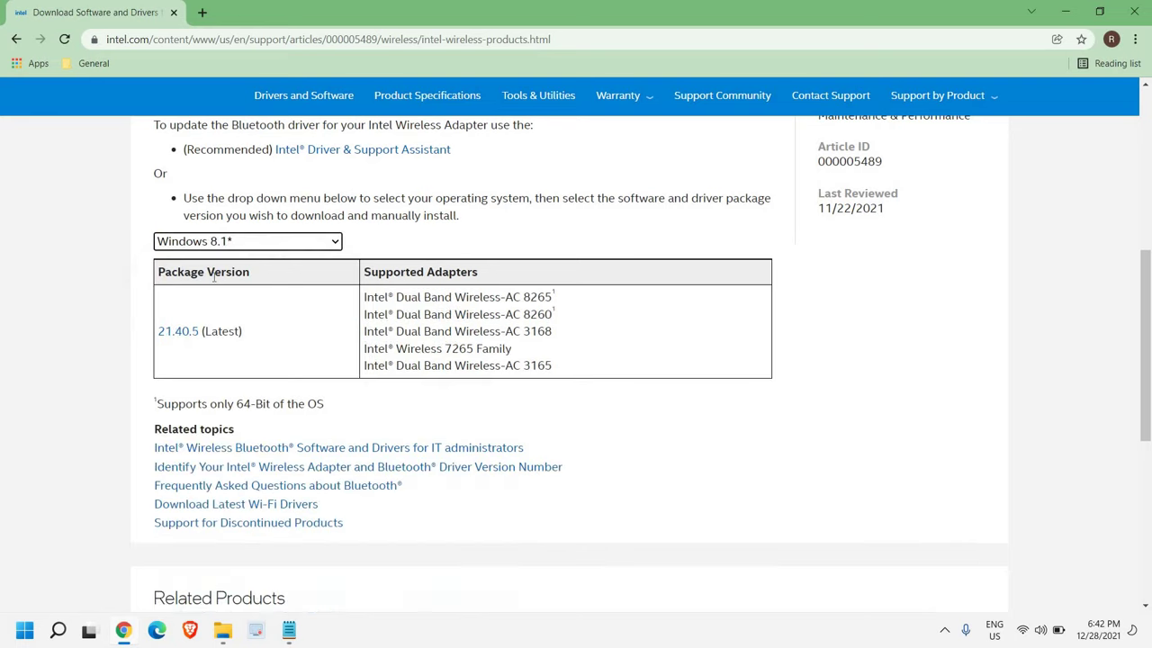
{"action": "left_click", "coordinate": [281, 243]}
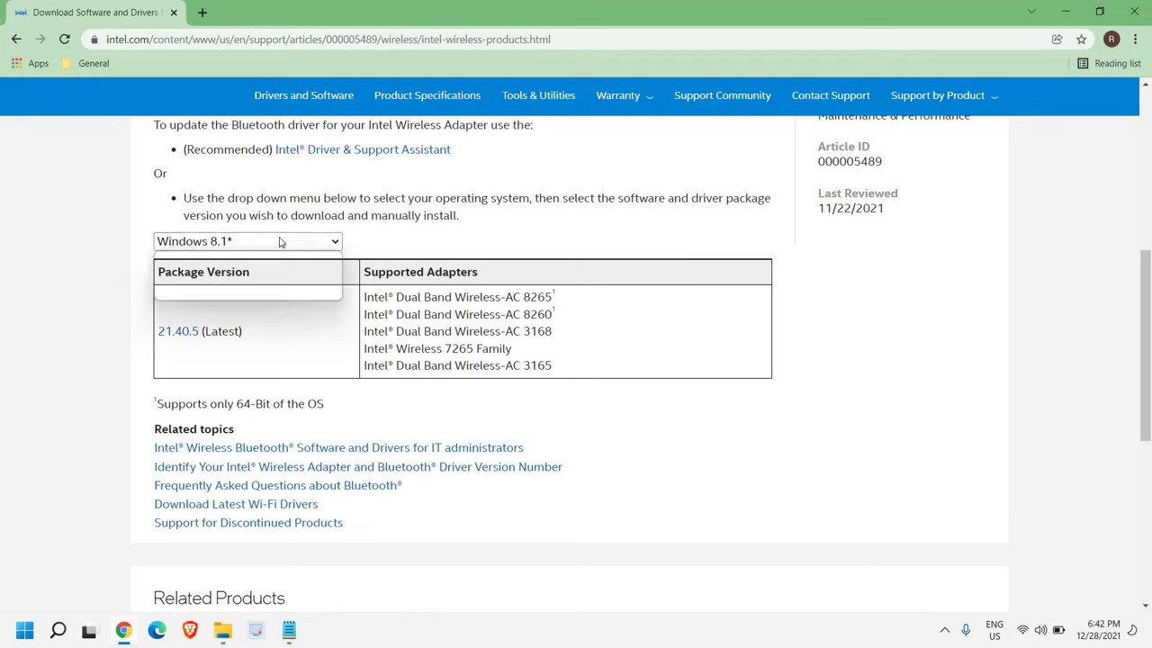
{"action": "left_click", "coordinate": [214, 292]}
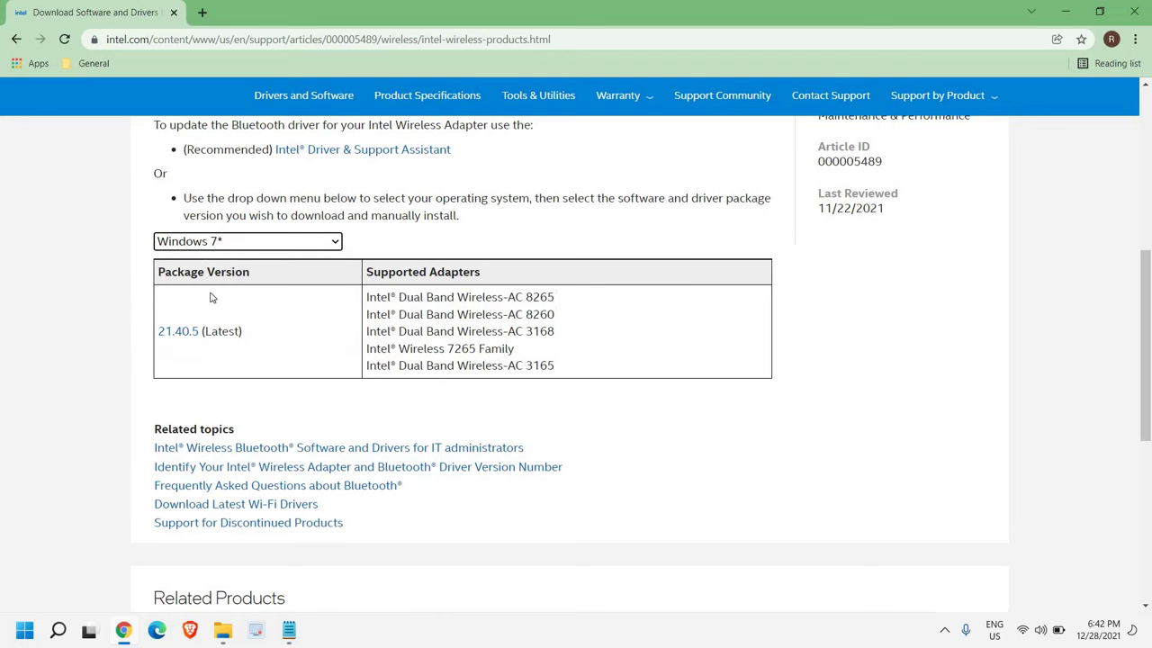
{"action": "left_click", "coordinate": [233, 247]}
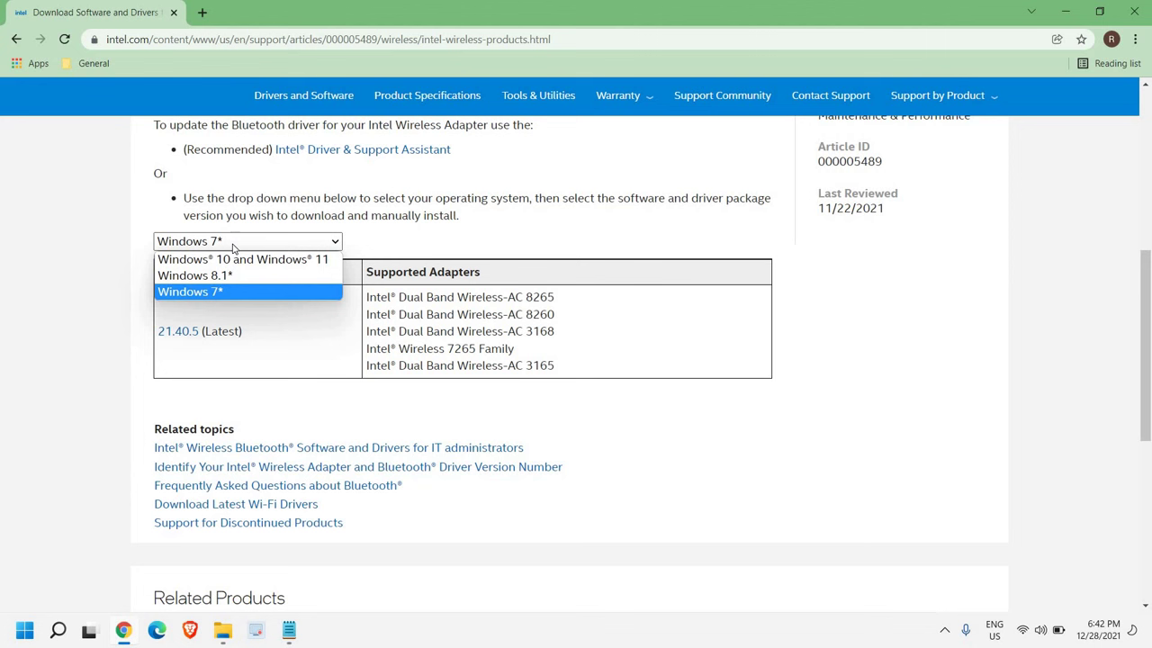
{"action": "left_click", "coordinate": [245, 260]}
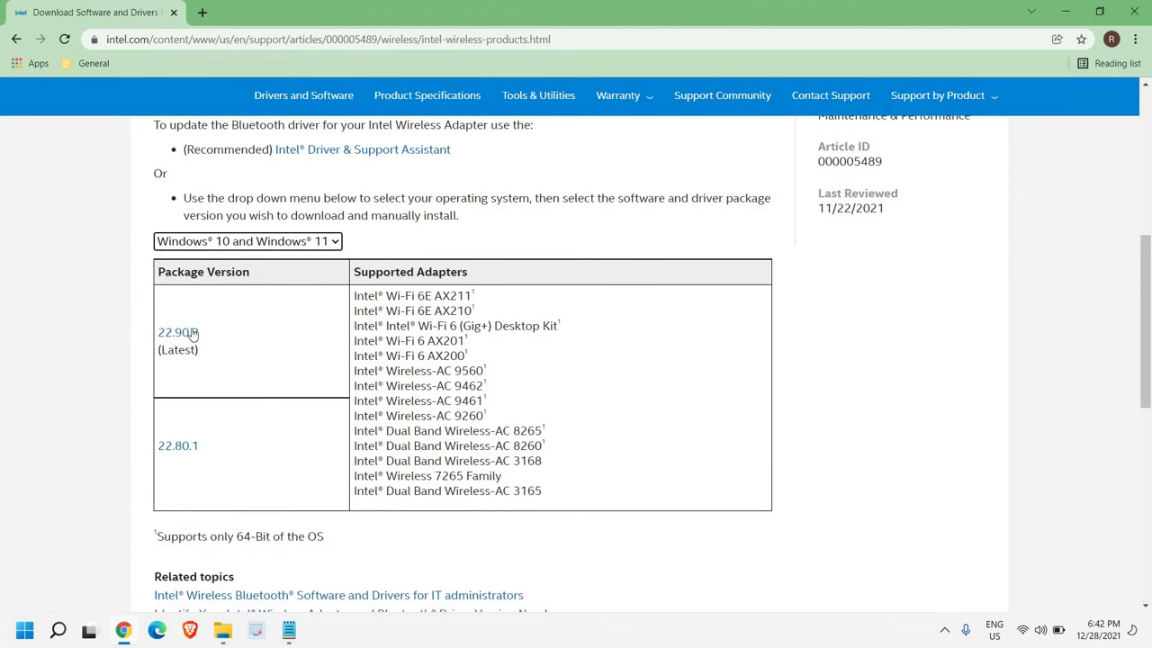
Show the desktop so the WordPad notes with the DISM and SFC commands are visible.
{"action": "key", "text": "super+d"}
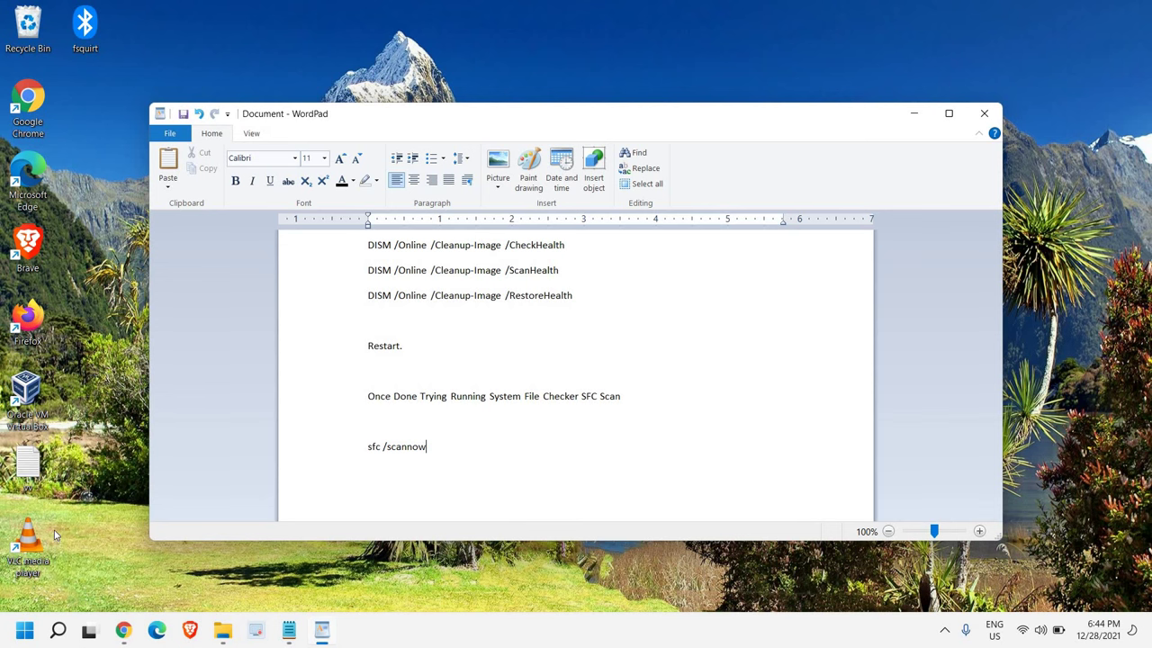
Launch Command Prompt as administrator from a 'cmd' search and place it at the lower right.
{"action": "left_click", "coordinate": [58, 633]}
{"action": "type", "text": "cm"}
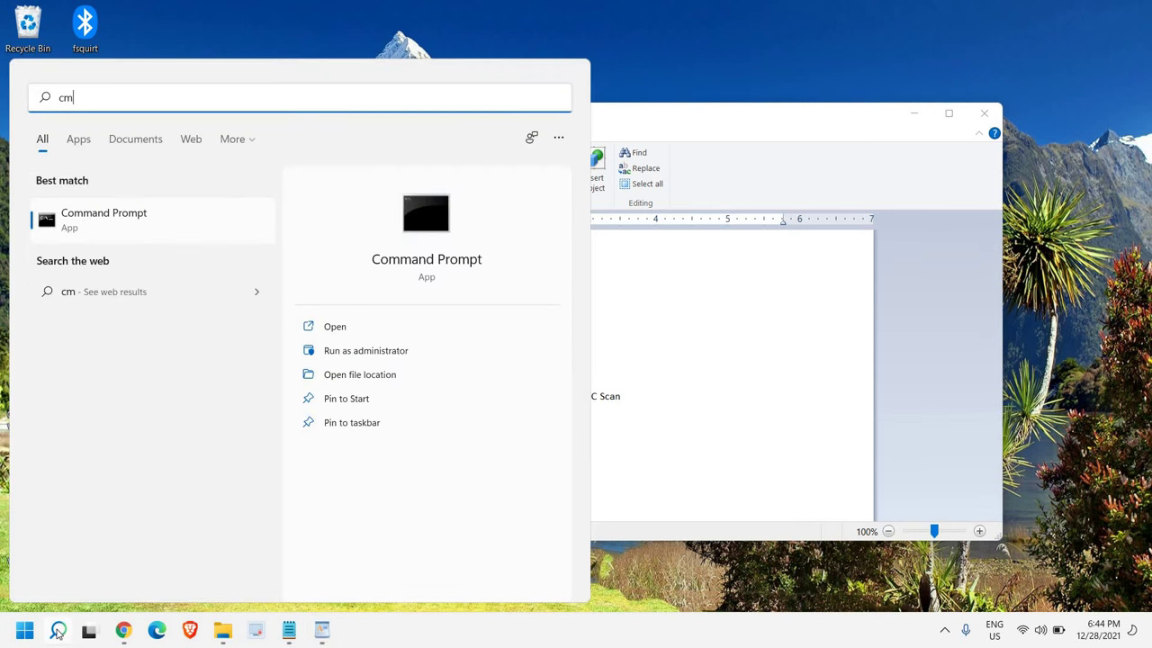
{"action": "type", "text": "d"}
{"action": "left_click", "coordinate": [367, 356]}
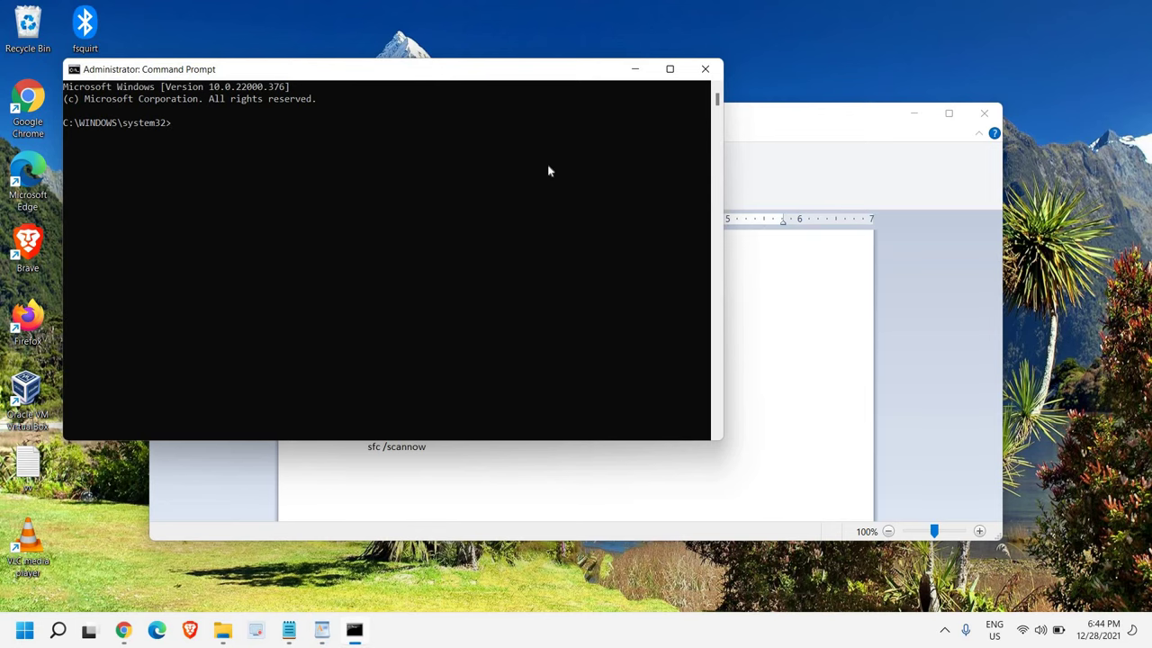
{"action": "left_click_drag", "start_coordinate": [549, 70], "coordinate": [934, 258]}
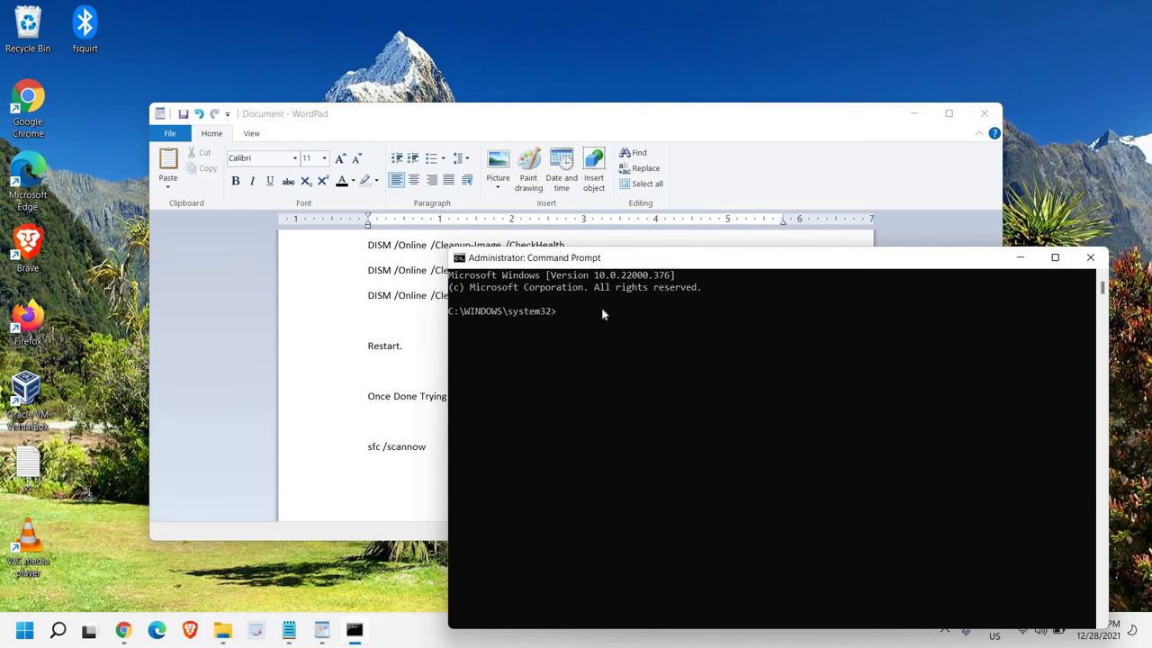
Copy the DISM CheckHealth line from WordPad and run it in the admin console.
{"action": "left_click_drag", "start_coordinate": [478, 120], "coordinate": [416, 81]}
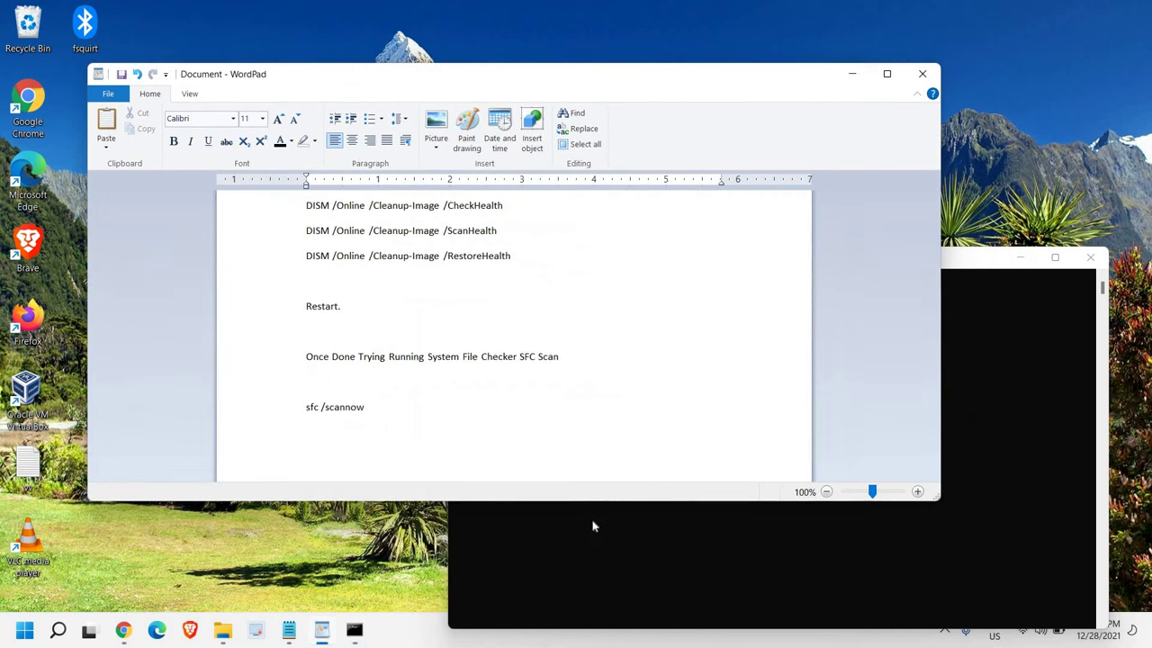
{"action": "left_click", "coordinate": [592, 525]}
{"action": "left_click", "coordinate": [388, 196]}
{"action": "left_click", "coordinate": [307, 207]}
{"action": "key", "text": "shift+End"}
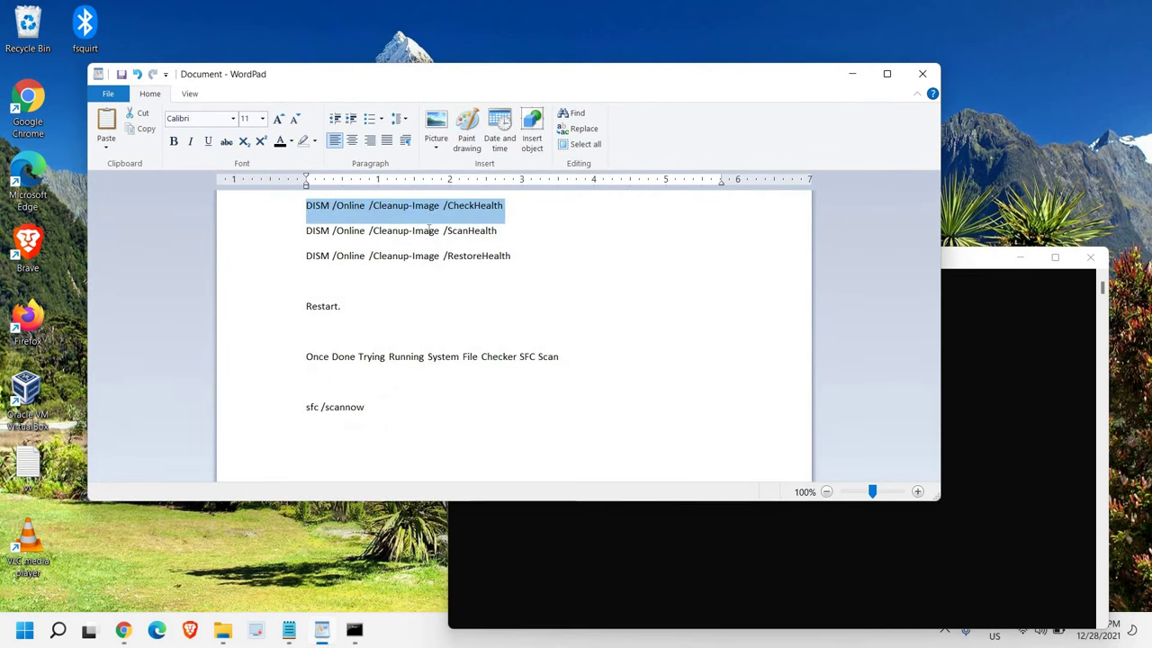
{"action": "key", "text": "ctrl+c"}
{"action": "left_click", "coordinate": [564, 315]}
{"action": "right_click", "coordinate": [563, 316]}
{"action": "key", "text": "Return"}
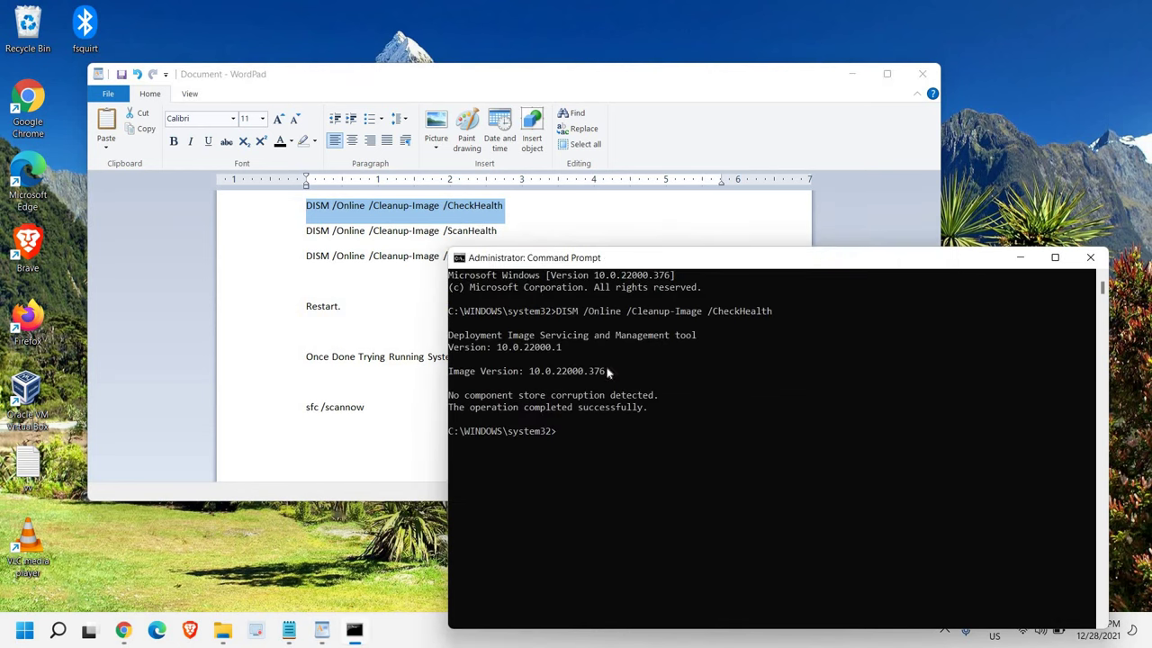
Copy the DISM ScanHealth line from the notes and run it in the console.
{"action": "left_click", "coordinate": [514, 232]}
{"action": "left_click_drag", "start_coordinate": [504, 230], "coordinate": [304, 230]}
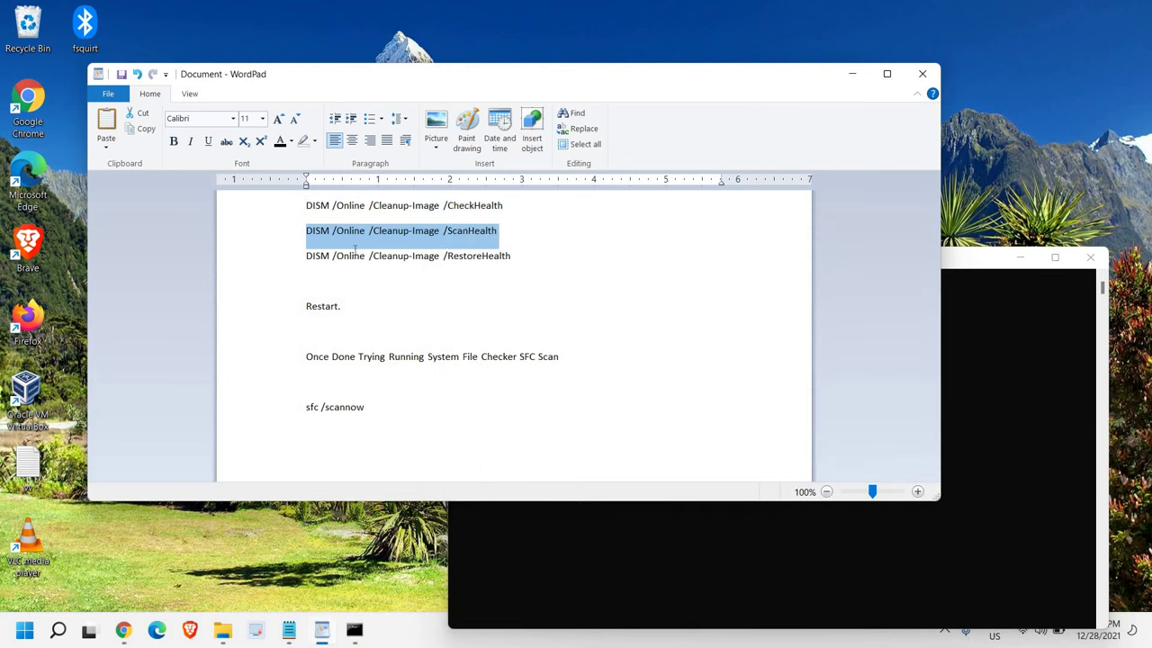
{"action": "key", "text": "alt+Tab"}
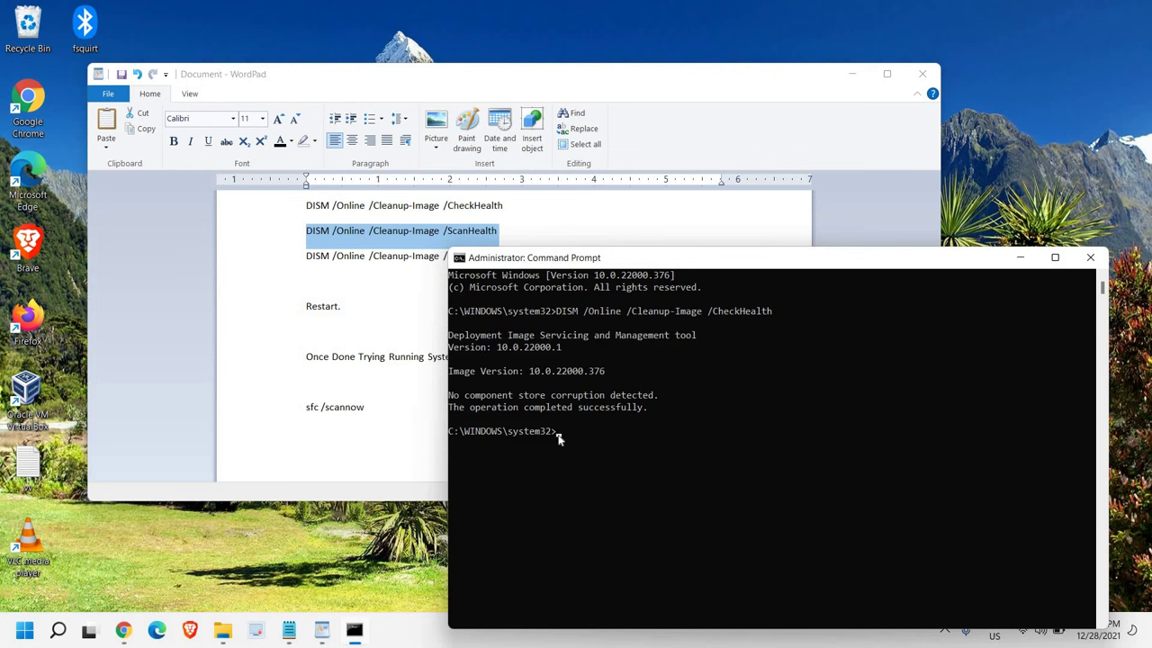
{"action": "left_click", "coordinate": [559, 436]}
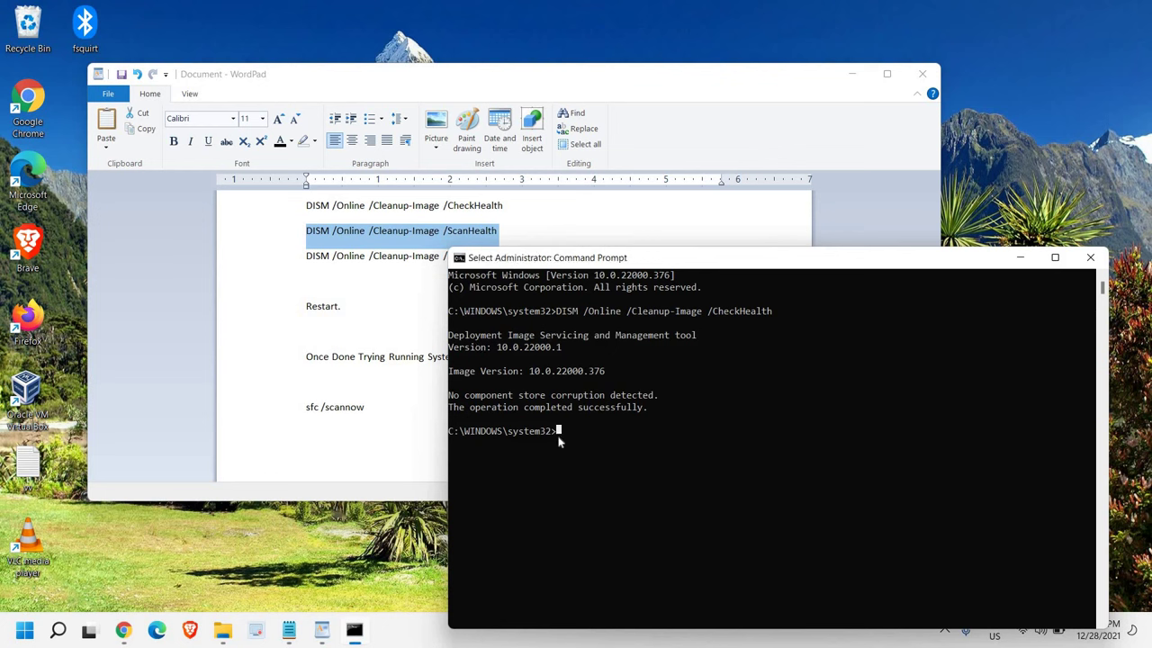
{"action": "right_click", "coordinate": [558, 441]}
{"action": "key", "text": "Return"}
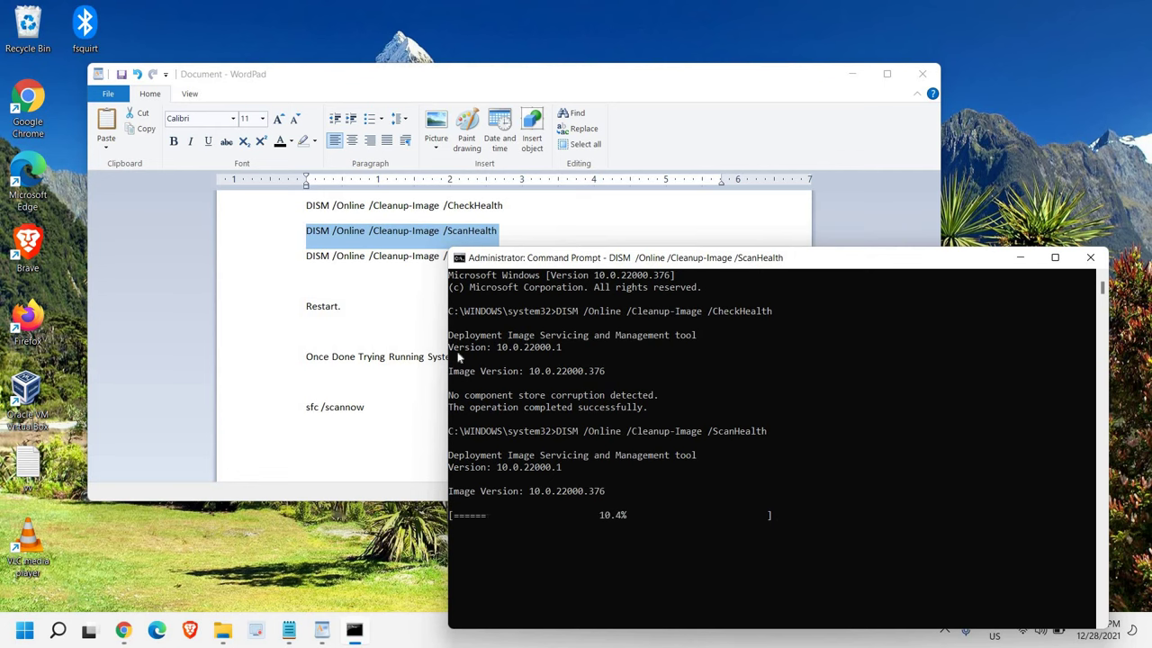
Select the DISM RestoreHealth command line in the WordPad notes.
{"action": "left_click", "coordinate": [413, 302]}
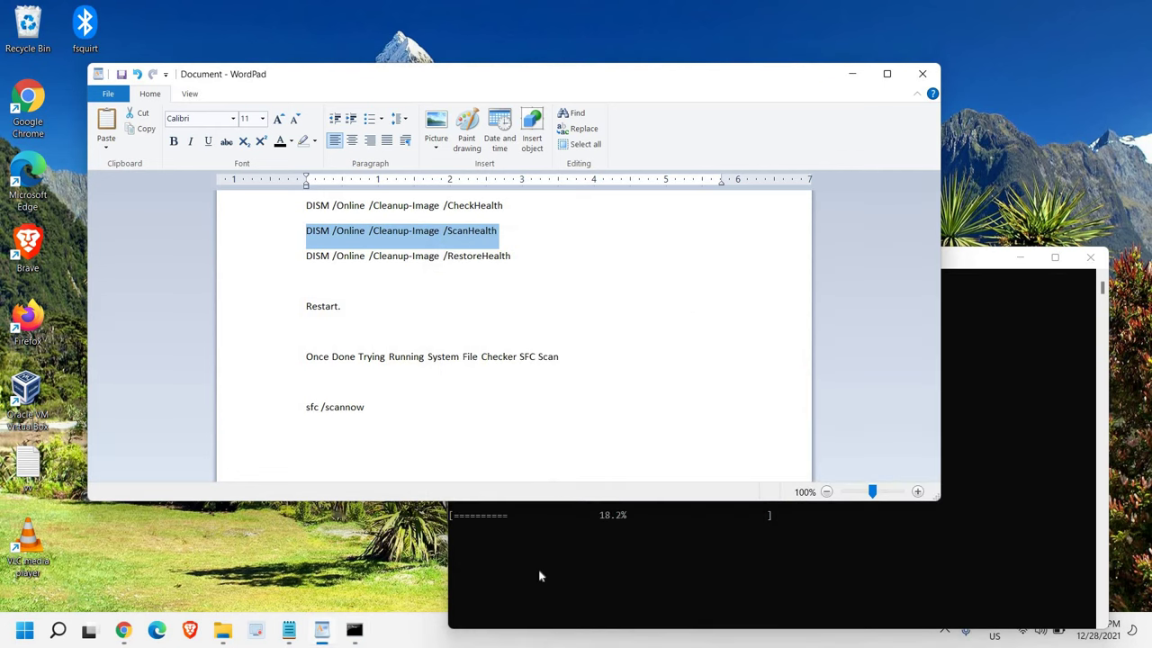
{"action": "left_click", "coordinate": [566, 582]}
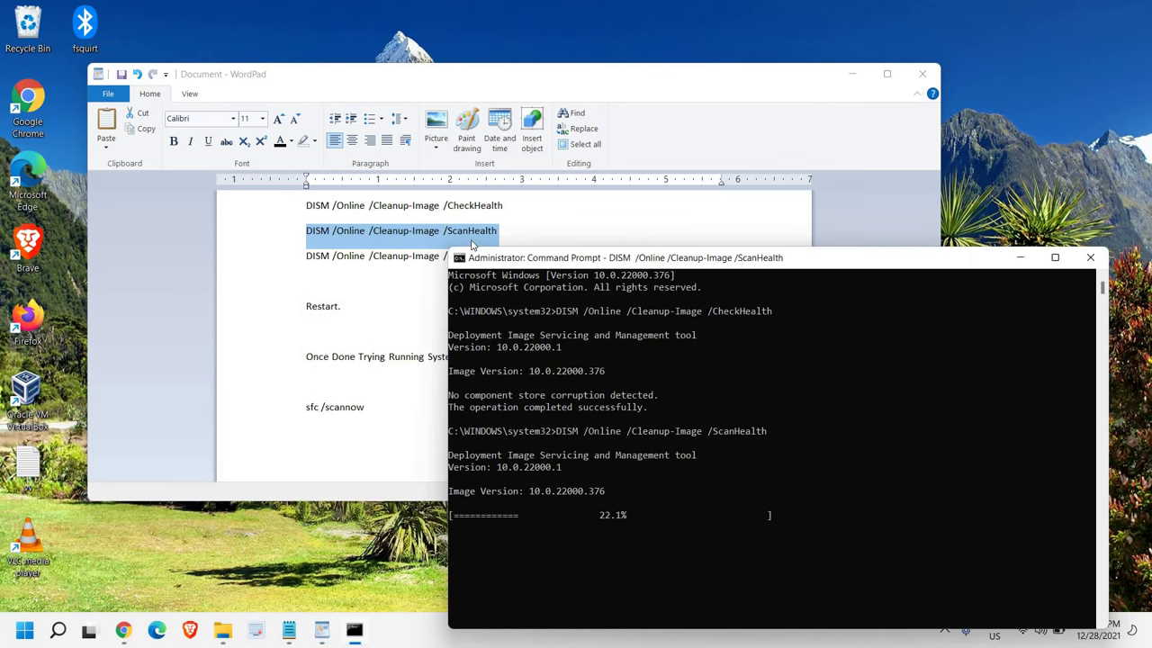
{"action": "left_click", "coordinate": [516, 258]}
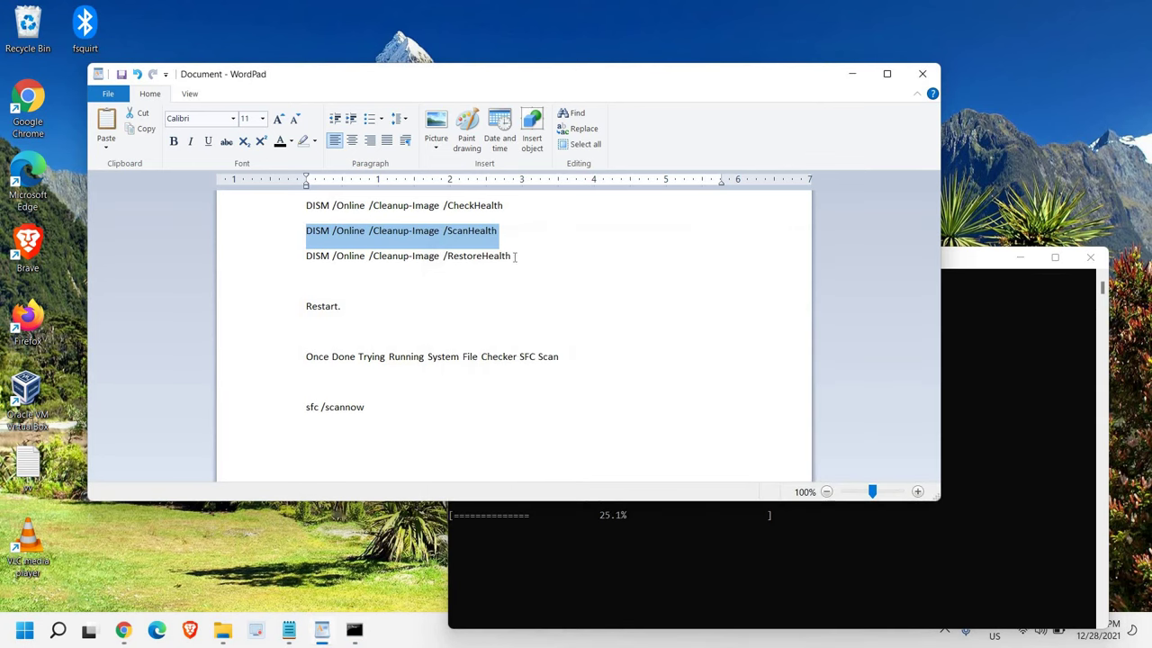
{"action": "left_click_drag", "start_coordinate": [511, 258], "coordinate": [306, 255]}
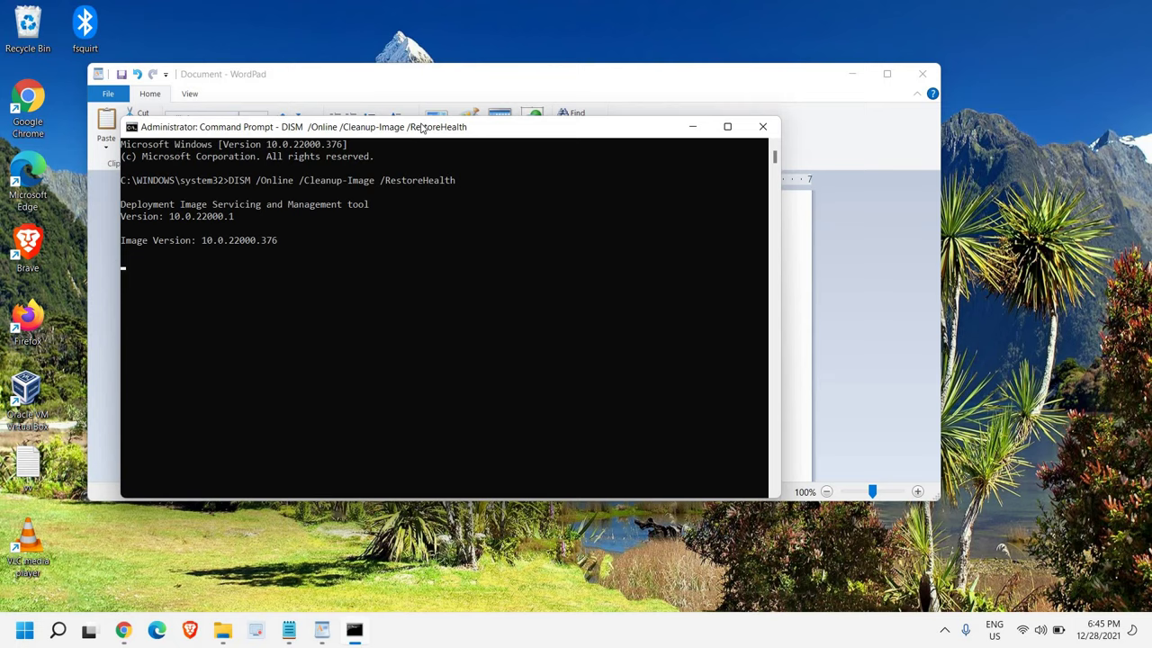
Move the console aside during RestoreHealth and bring the WordPad notes back to the front.
{"action": "mouse_move", "coordinate": [450, 133]}
{"action": "left_mouse_down"}
{"action": "mouse_move", "coordinate": [732, 195]}
{"action": "mouse_move", "coordinate": [913, 183]}
{"action": "mouse_move", "coordinate": [886, 160]}
{"action": "left_mouse_up"}
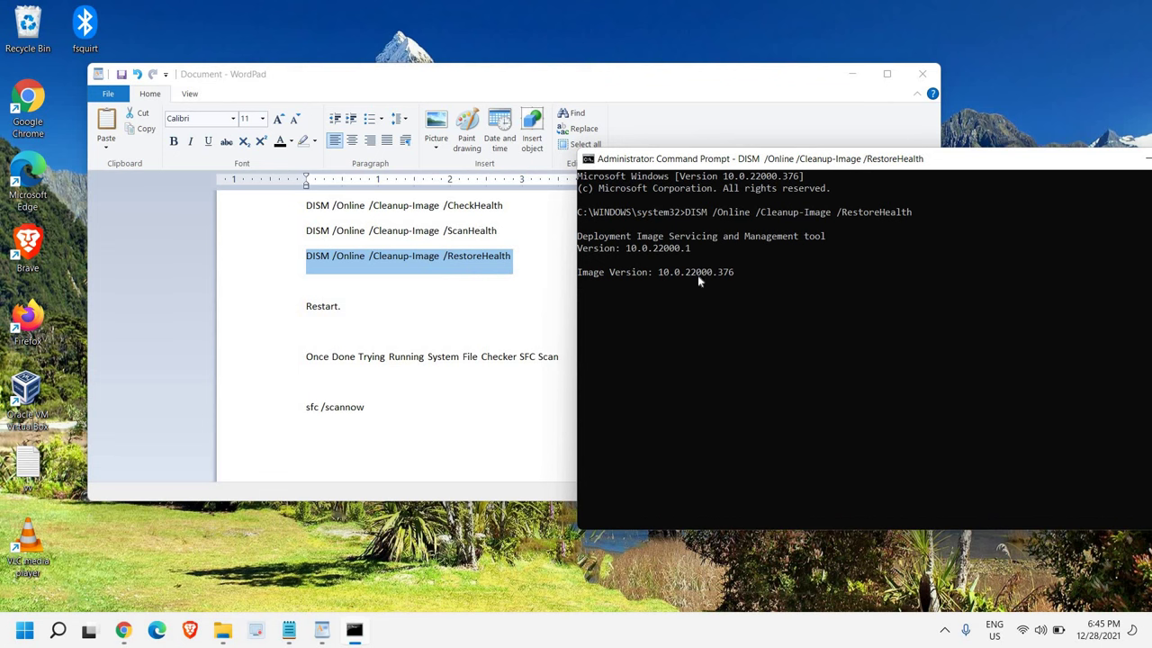
{"action": "left_click_drag", "start_coordinate": [697, 159], "coordinate": [638, 147]}
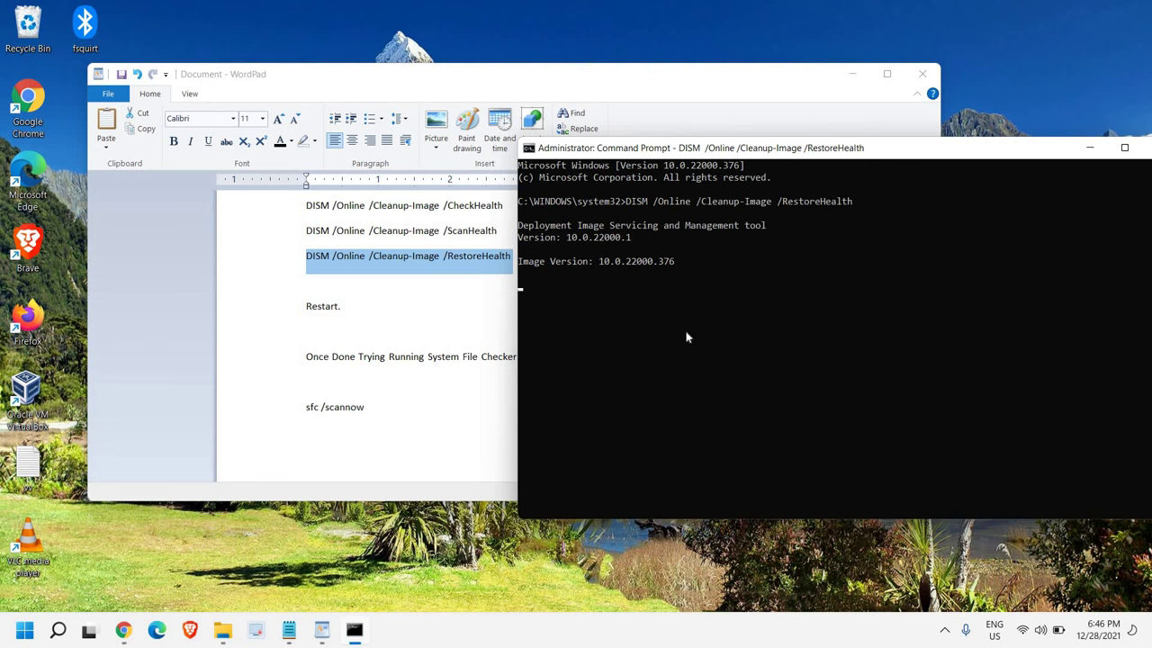
{"action": "left_click", "coordinate": [407, 433]}
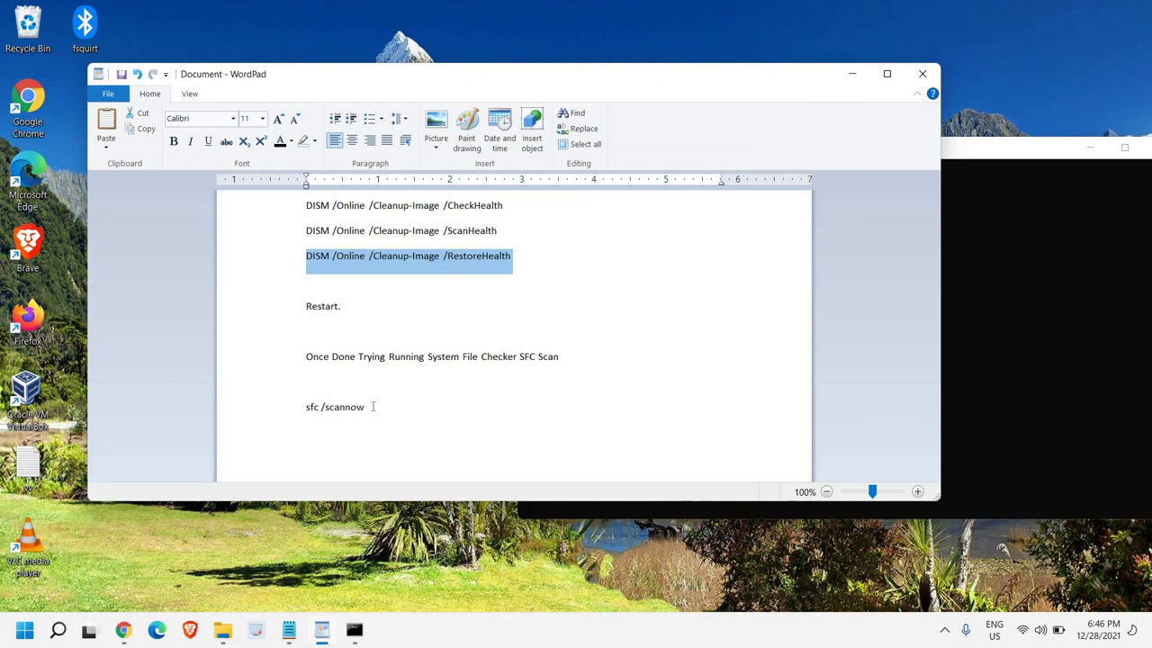
Copy the sfc /scannow line from the notes and run it in the admin console.
{"action": "left_click_drag", "start_coordinate": [367, 407], "coordinate": [301, 421]}
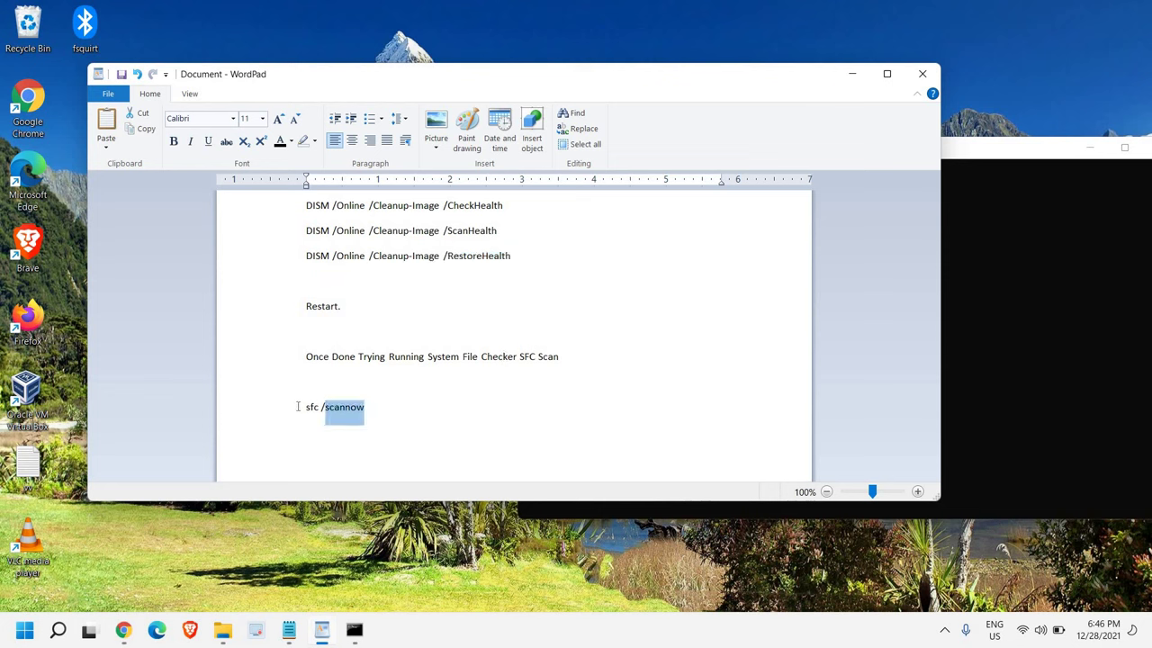
{"action": "right_click", "coordinate": [333, 412]}
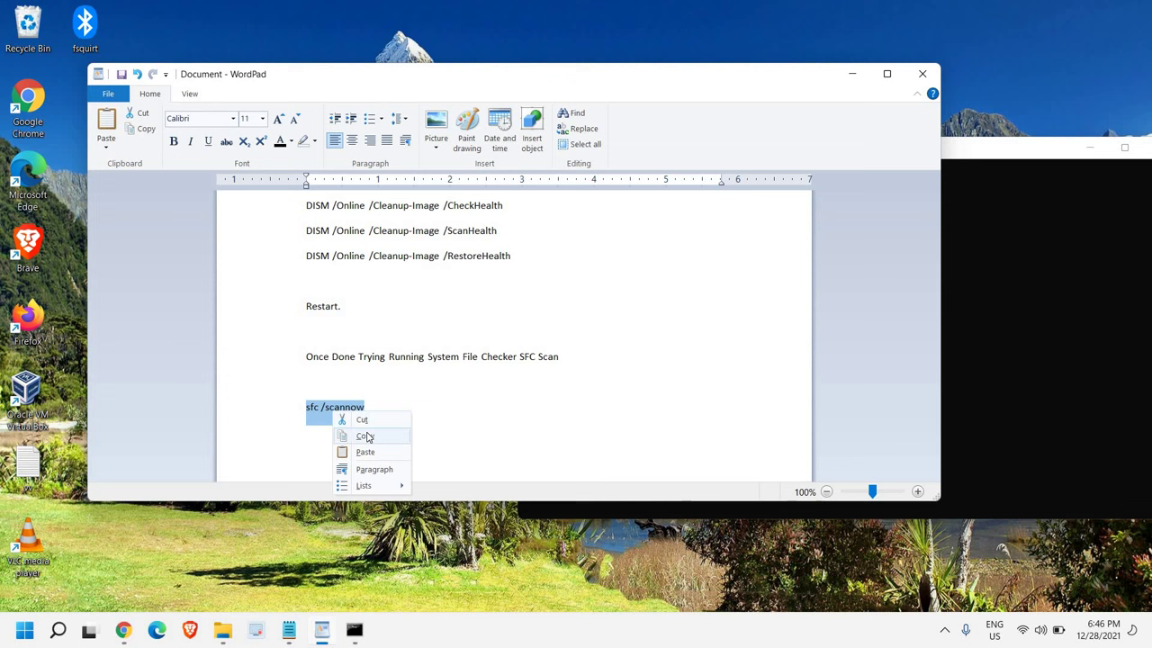
{"action": "left_click", "coordinate": [369, 438]}
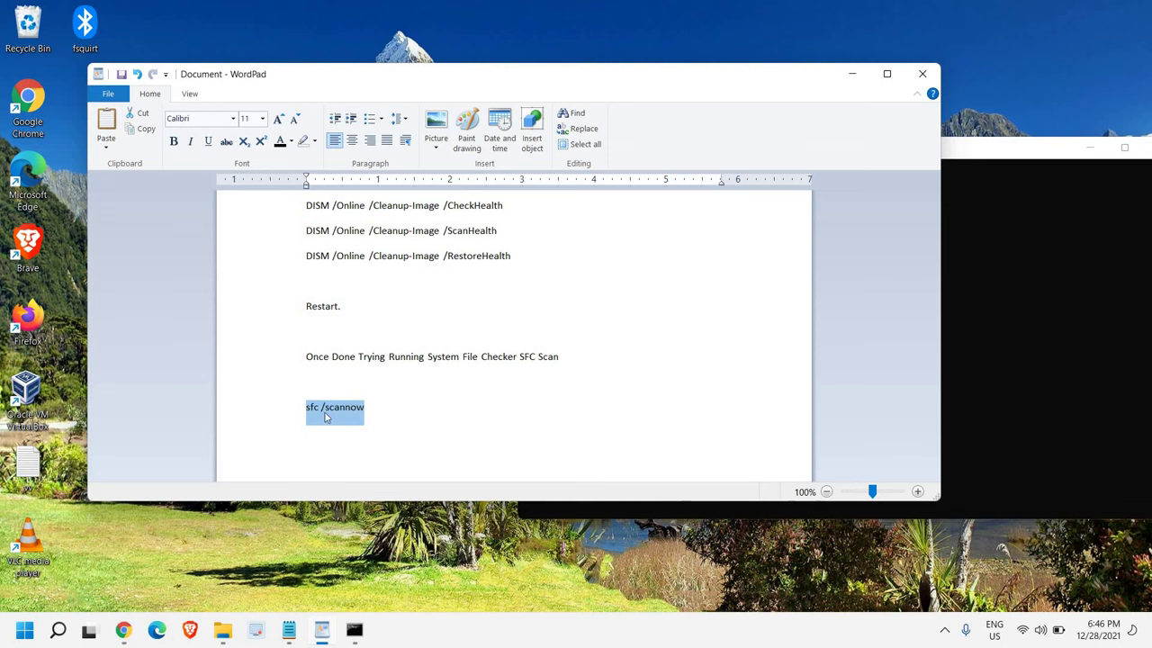
{"action": "left_click", "coordinate": [1037, 287]}
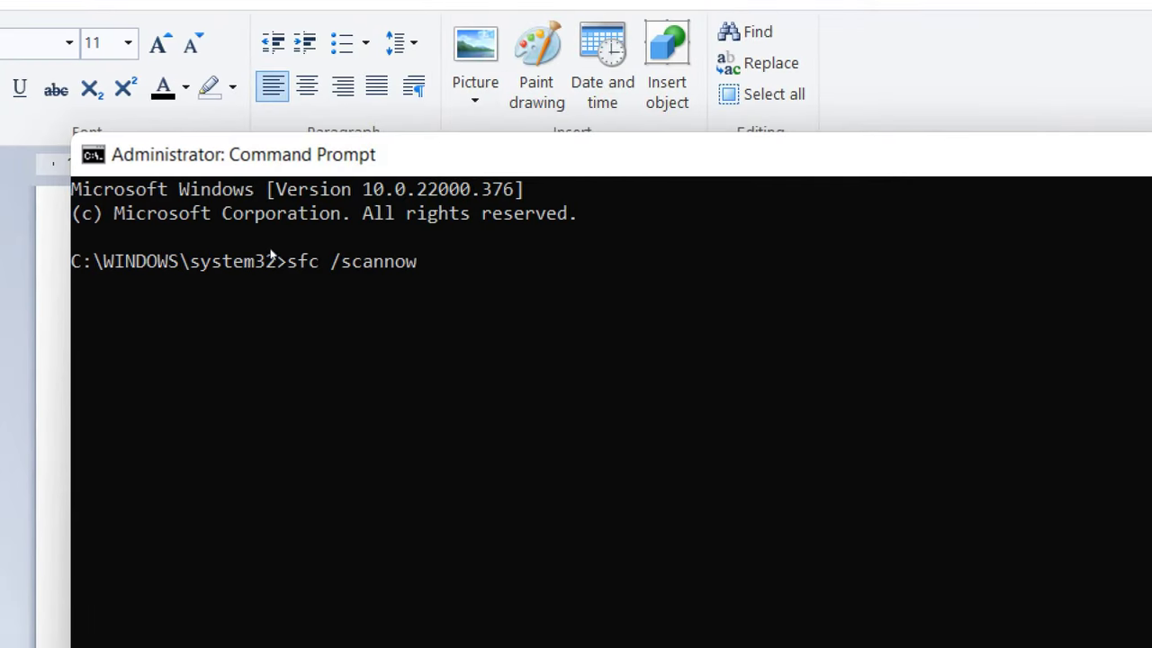
{"action": "key", "text": "Return"}
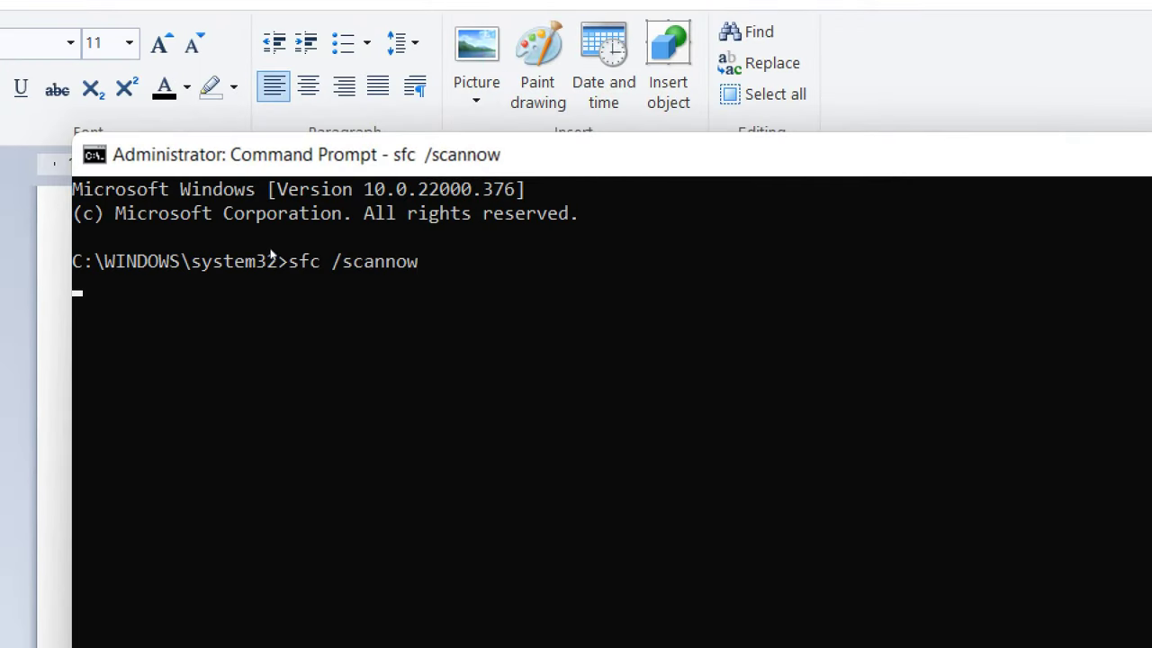